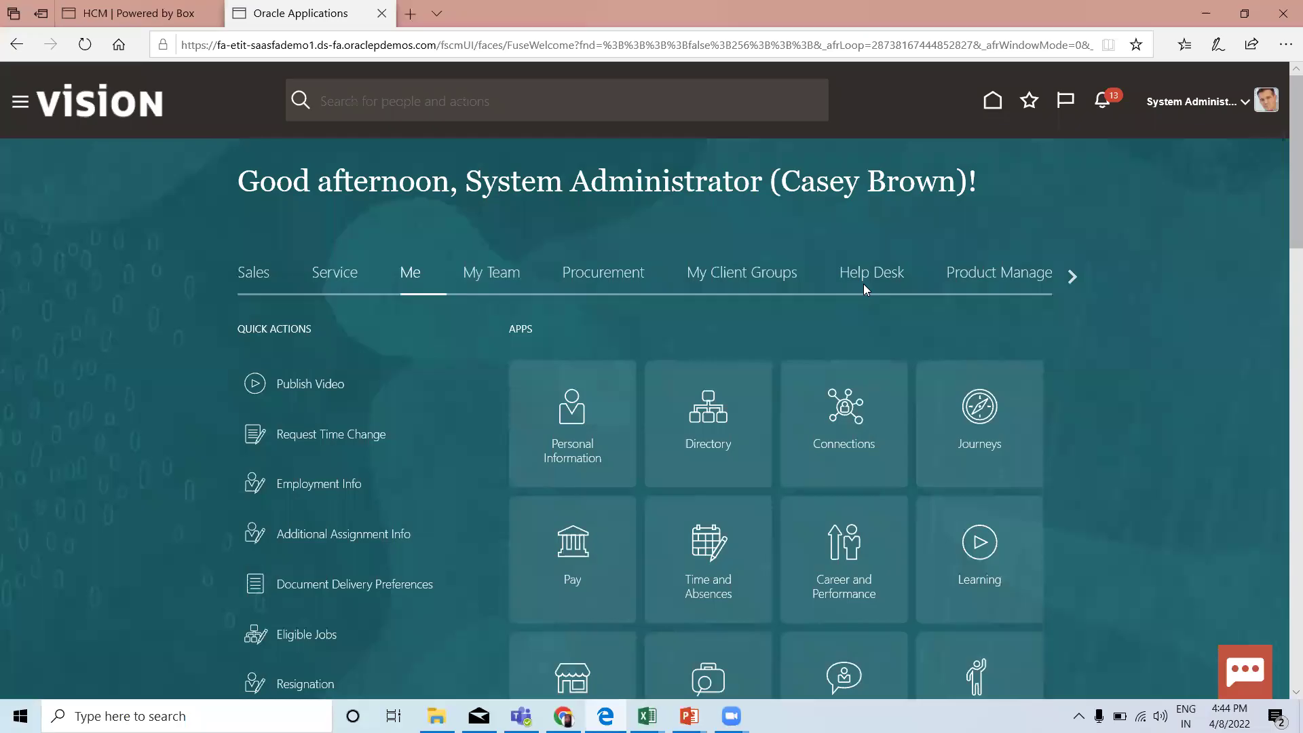
From the Client Groups quick actions, go to Derived Factors on its Compensation tab
{"action": "left_click", "coordinate": [749, 280]}
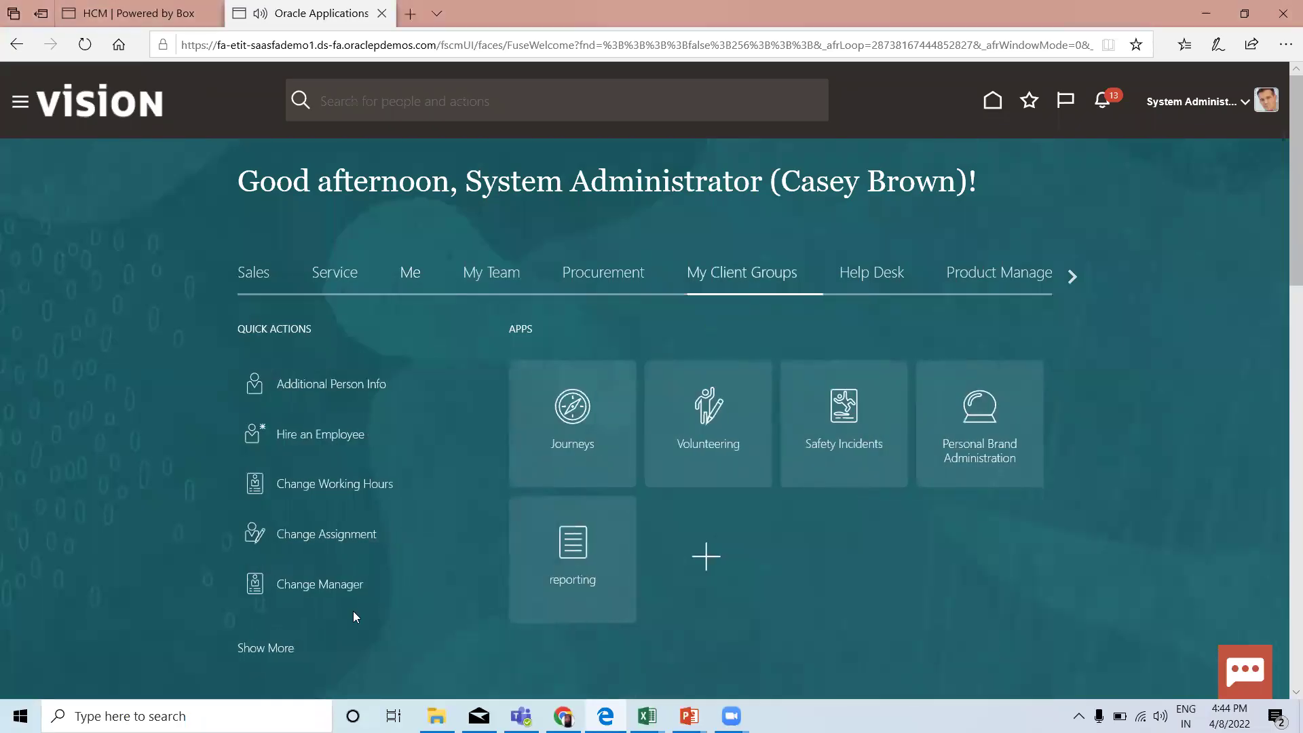
{"action": "left_click", "coordinate": [274, 648]}
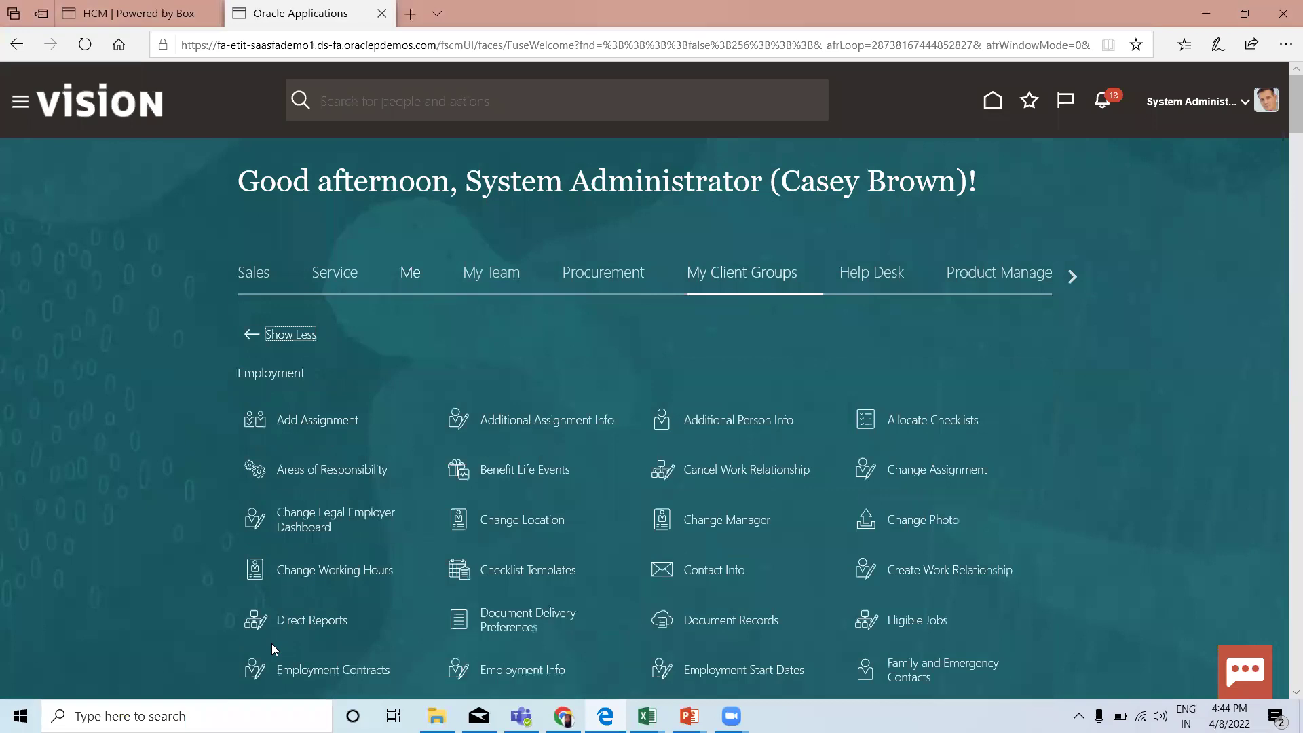
{"action": "scroll", "coordinate": [272, 646], "scroll_direction": "down", "scroll_amount": 1}
{"action": "scroll", "coordinate": [274, 650], "scroll_direction": "down", "scroll_amount": 10}
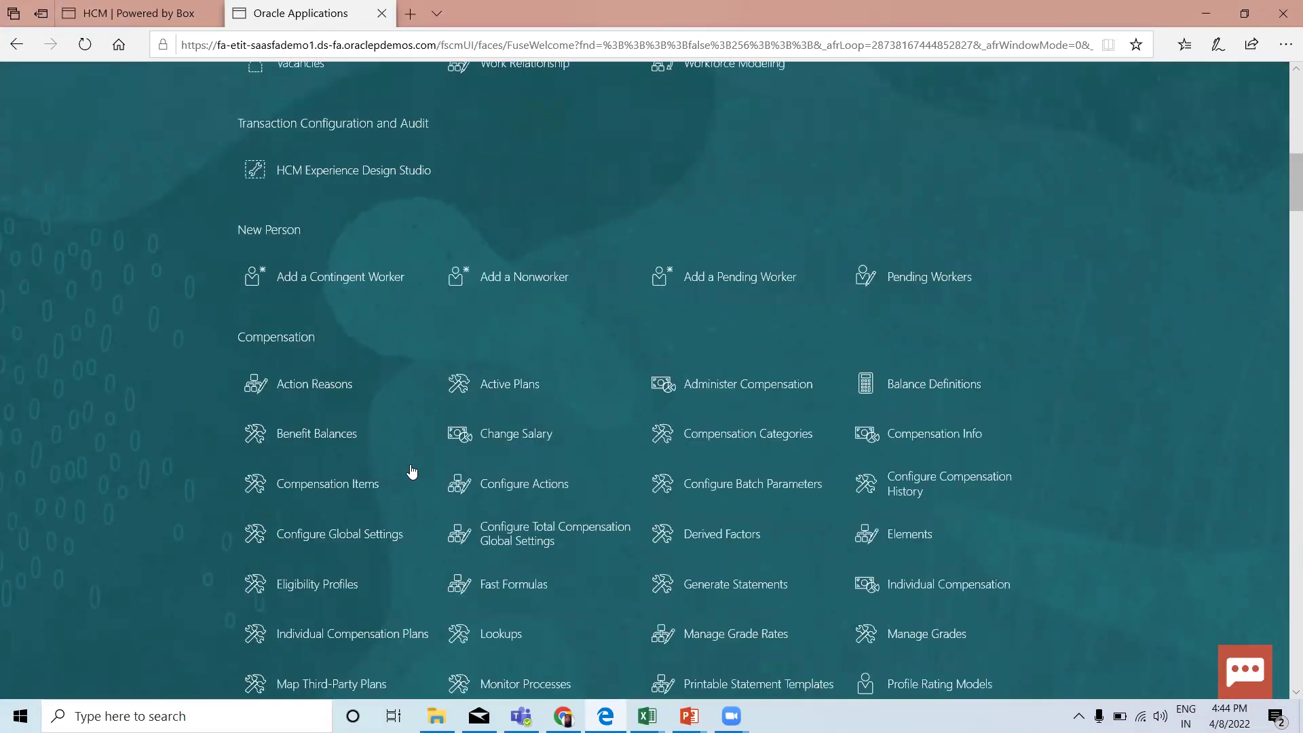
{"action": "left_click", "coordinate": [717, 538]}
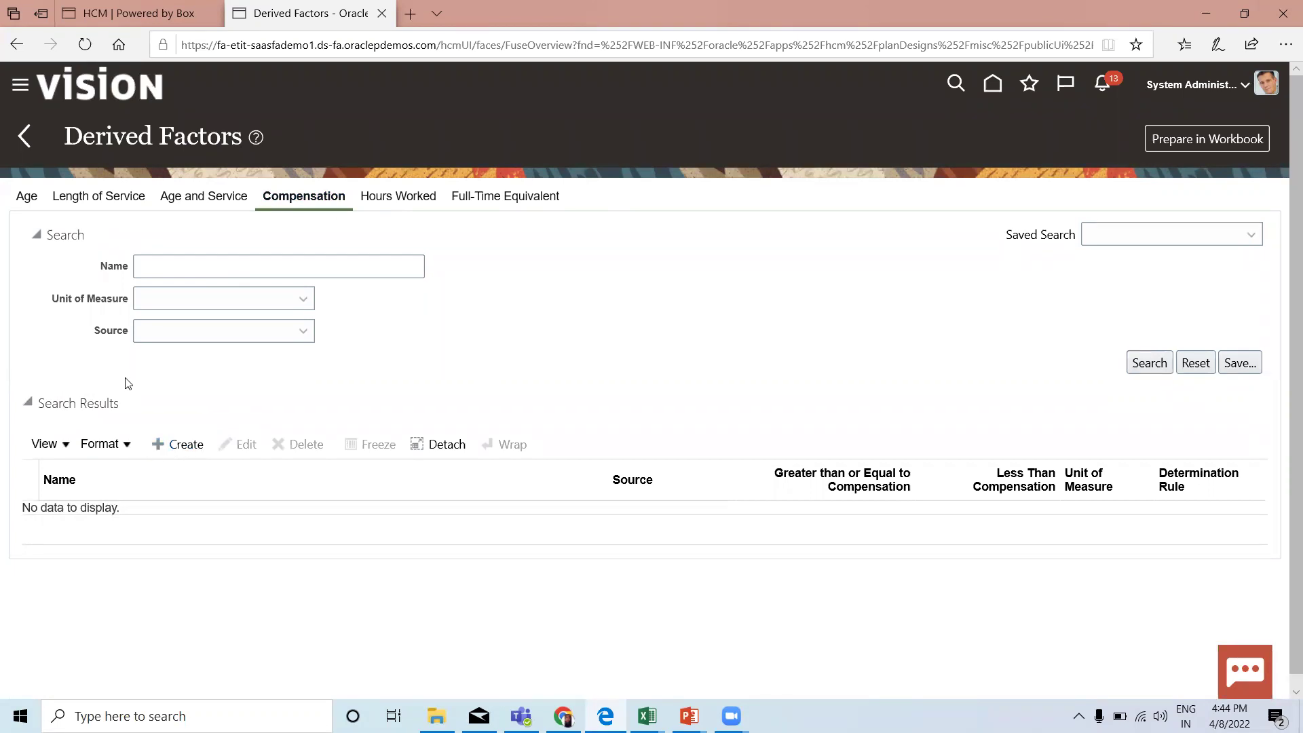
Search to list existing compensation derived factors, then start creating a new one
{"action": "left_click", "coordinate": [1148, 363]}
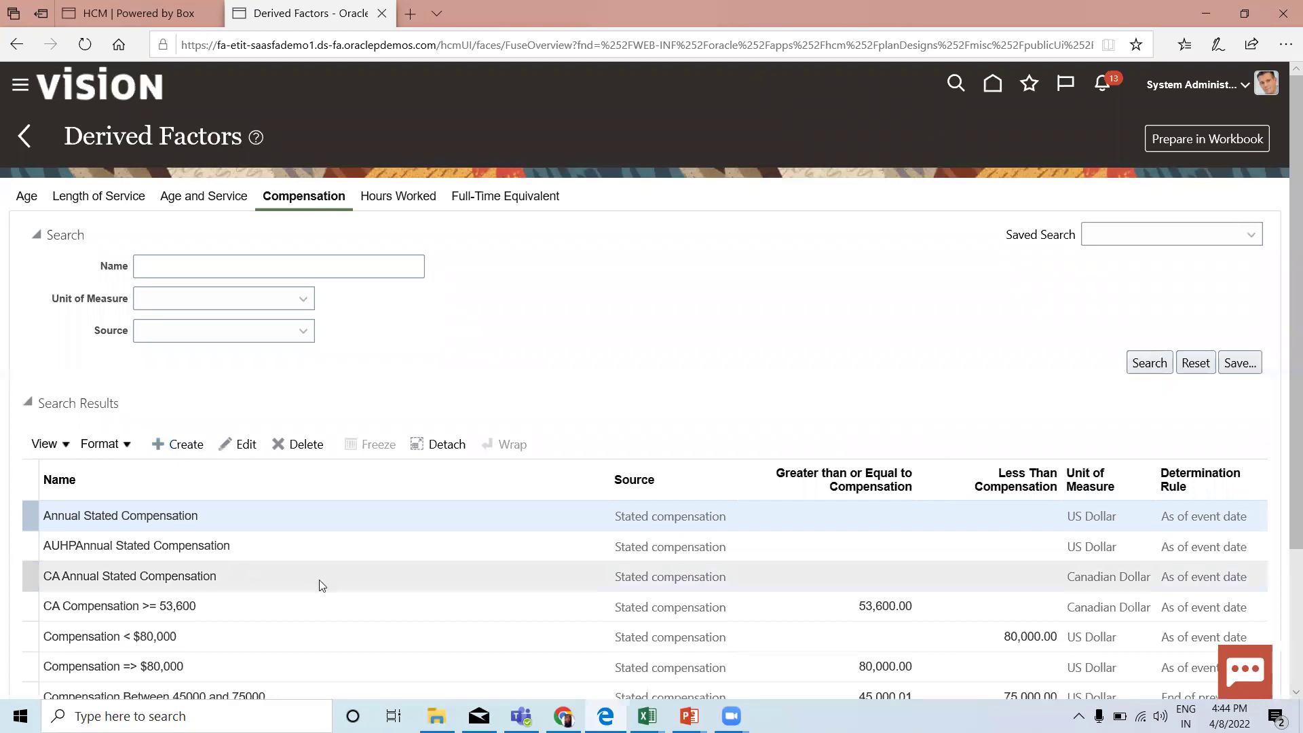
{"action": "scroll", "coordinate": [323, 584], "scroll_direction": "down", "scroll_amount": 3}
{"action": "scroll", "coordinate": [499, 605], "scroll_direction": "up", "scroll_amount": 3}
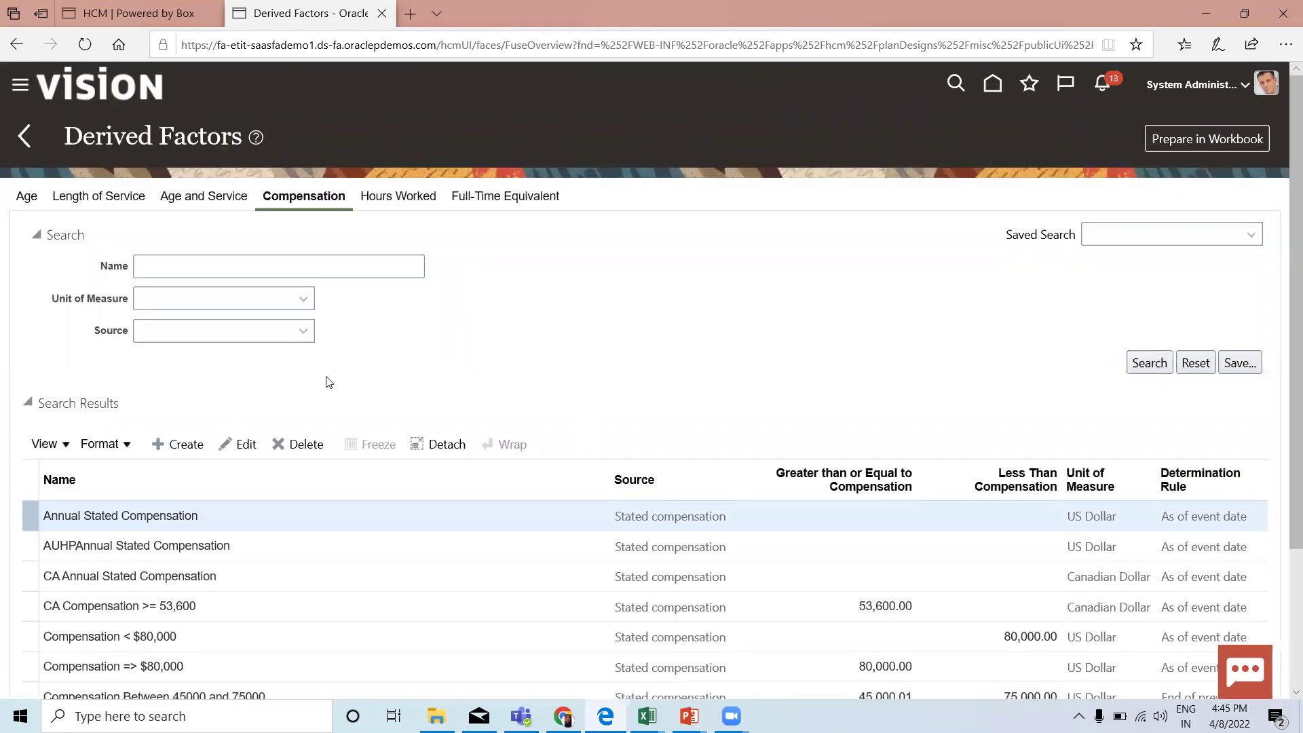
{"action": "left_click", "coordinate": [183, 444]}
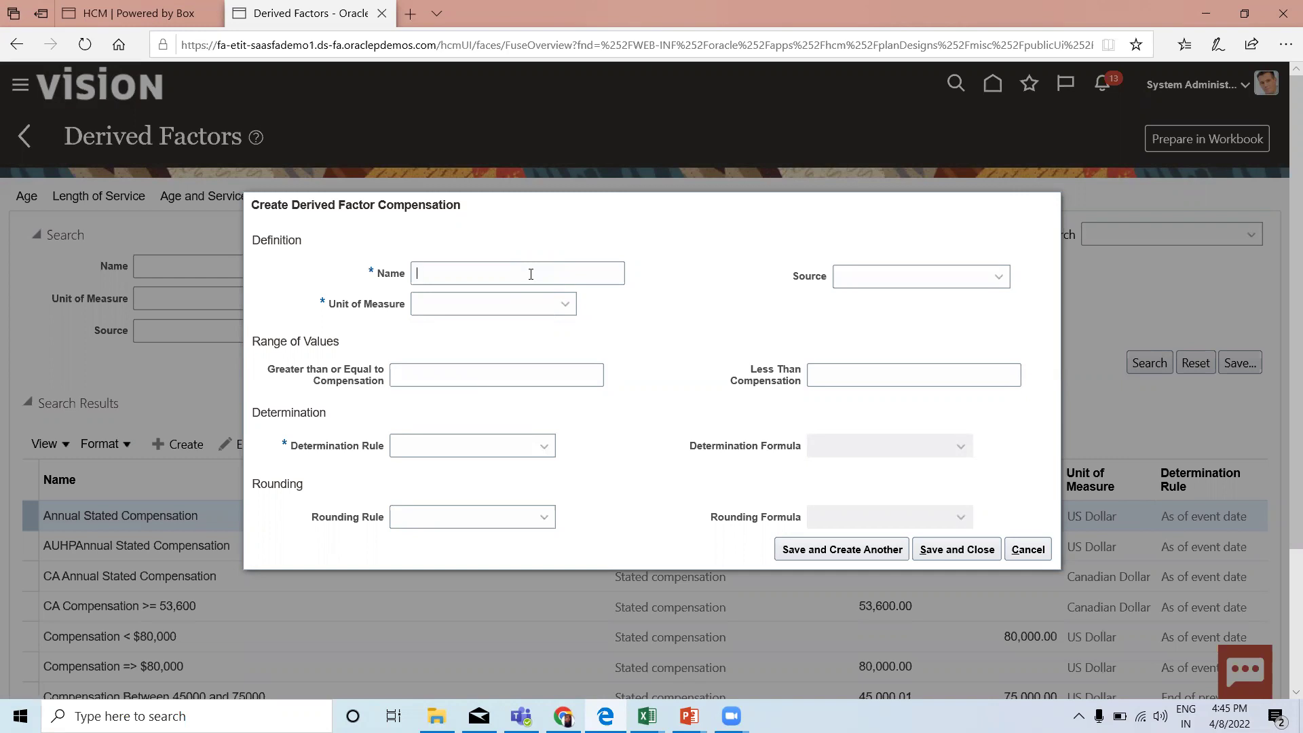
Name the factor 'Salary 20 to 34000' and choose US Dollar as unit of measure
{"action": "type", "text": "Salary 20 to 34000"}
{"action": "left_click", "coordinate": [565, 304]}
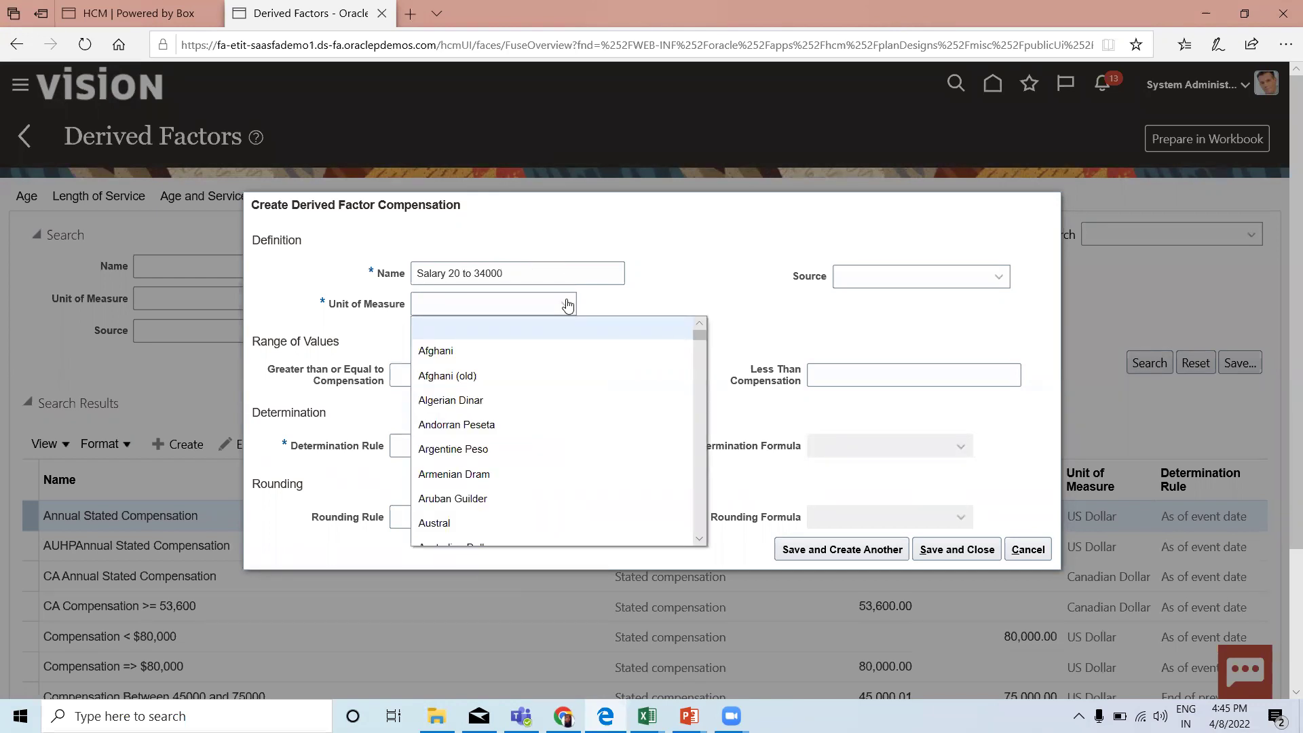
{"action": "left_click", "coordinate": [522, 303]}
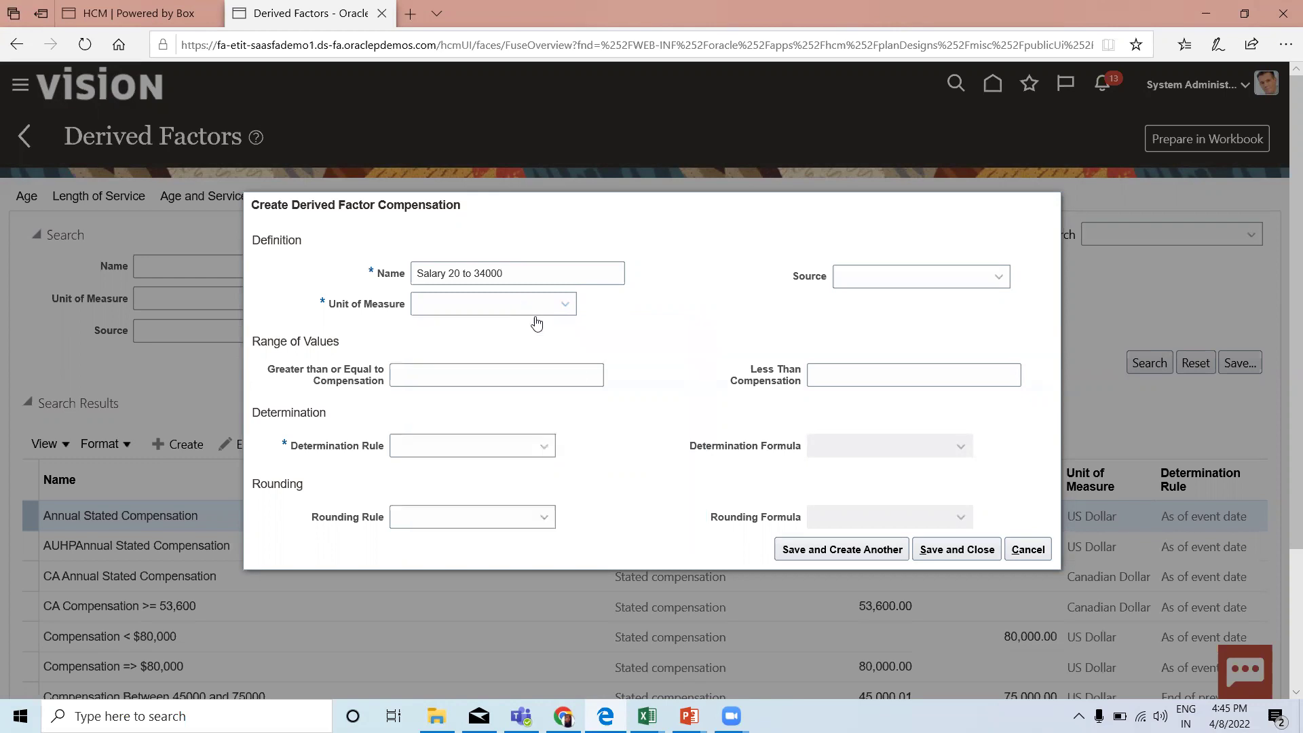
{"action": "left_click", "coordinate": [514, 305]}
{"action": "scroll", "coordinate": [546, 380], "scroll_direction": "down", "scroll_amount": 5}
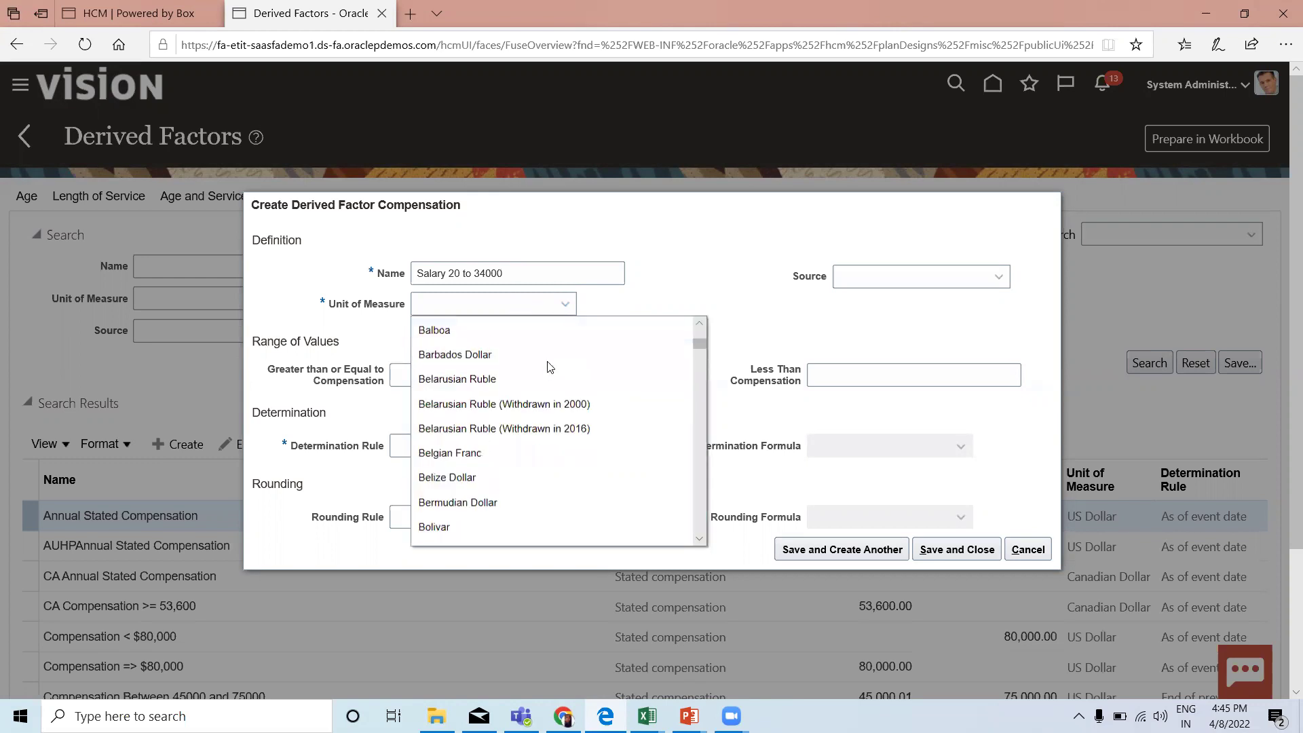
{"action": "scroll", "coordinate": [550, 367], "scroll_direction": "down", "scroll_amount": 10}
{"action": "left_click", "coordinate": [699, 538]}
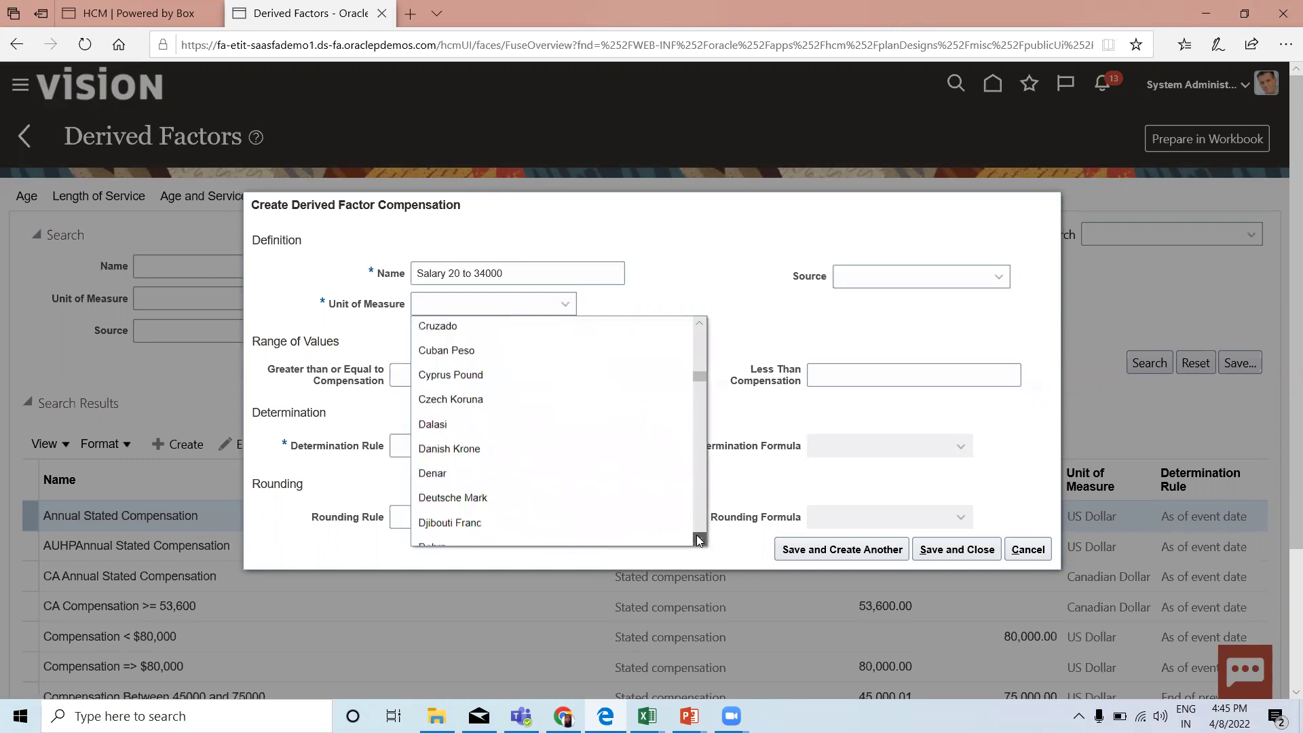
{"action": "scroll", "coordinate": [698, 539], "scroll_direction": "down", "scroll_amount": 10}
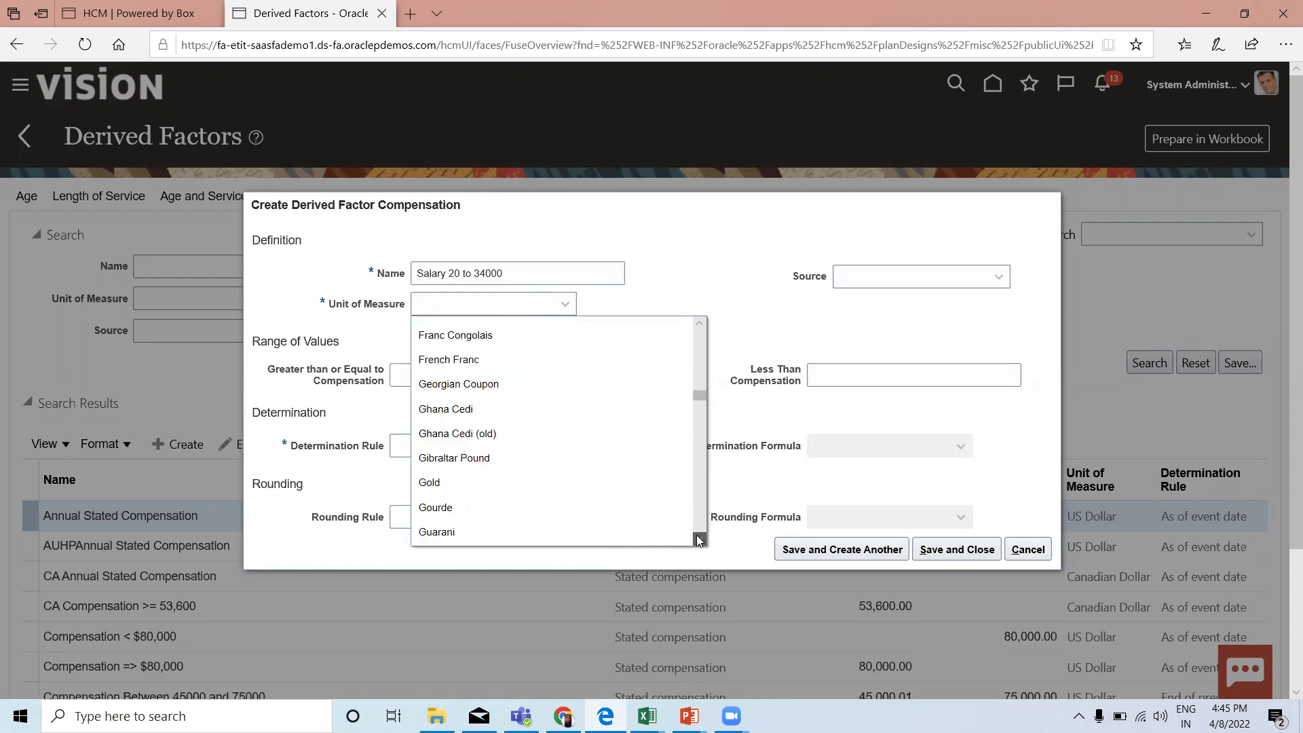
{"action": "scroll", "coordinate": [699, 539], "scroll_direction": "down", "scroll_amount": 15}
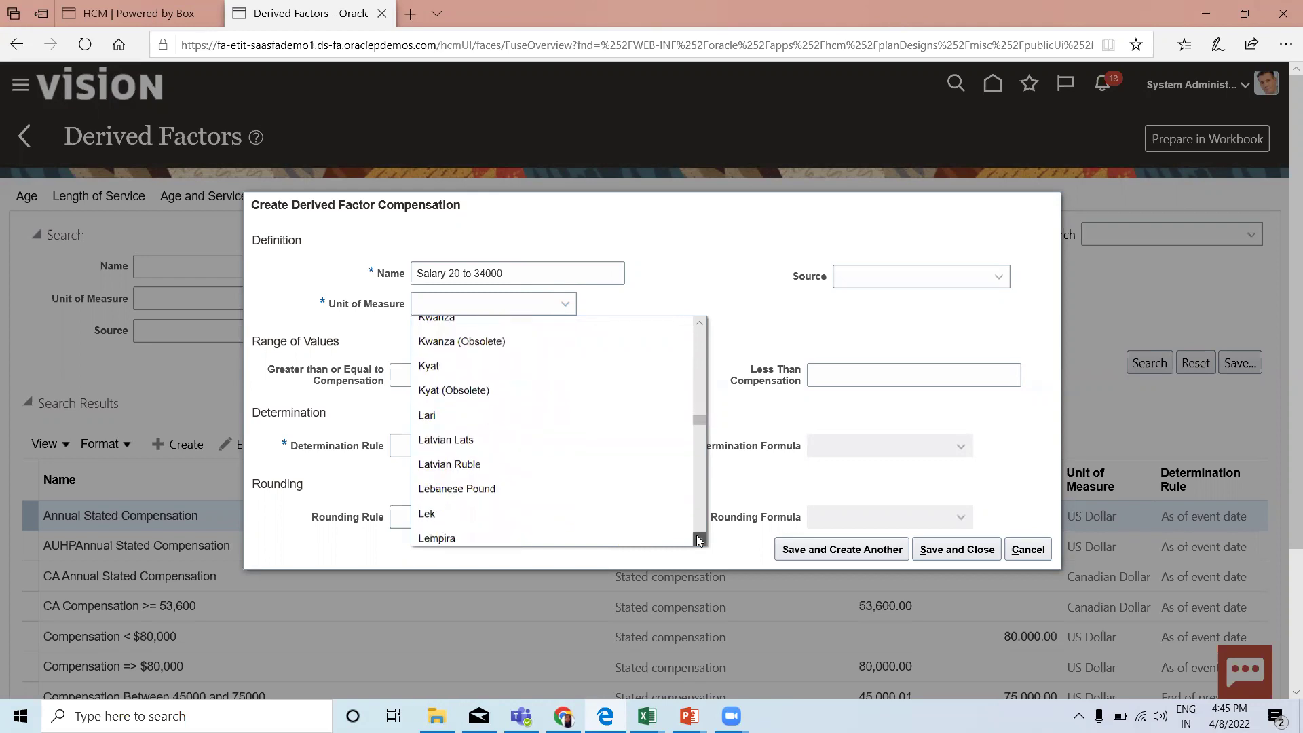
{"action": "scroll", "coordinate": [699, 538], "scroll_direction": "down", "scroll_amount": 15}
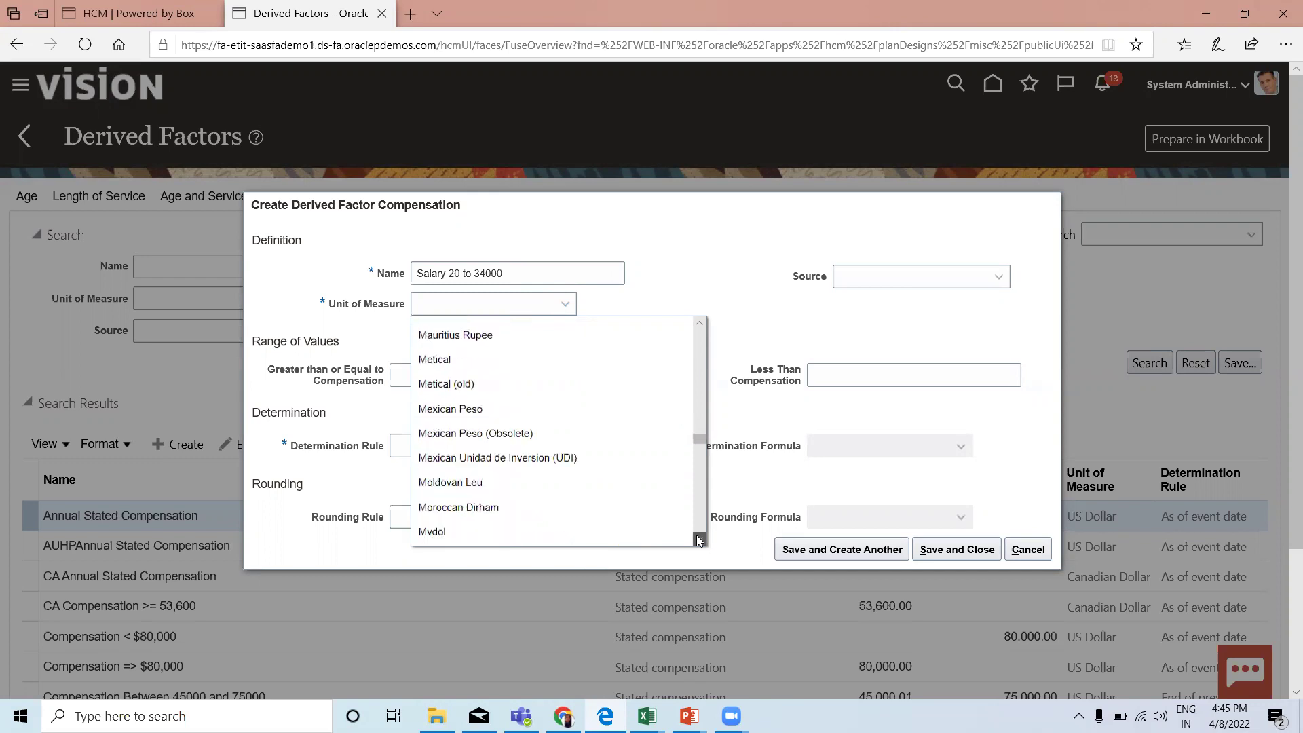
{"action": "scroll", "coordinate": [699, 539], "scroll_direction": "down", "scroll_amount": 15}
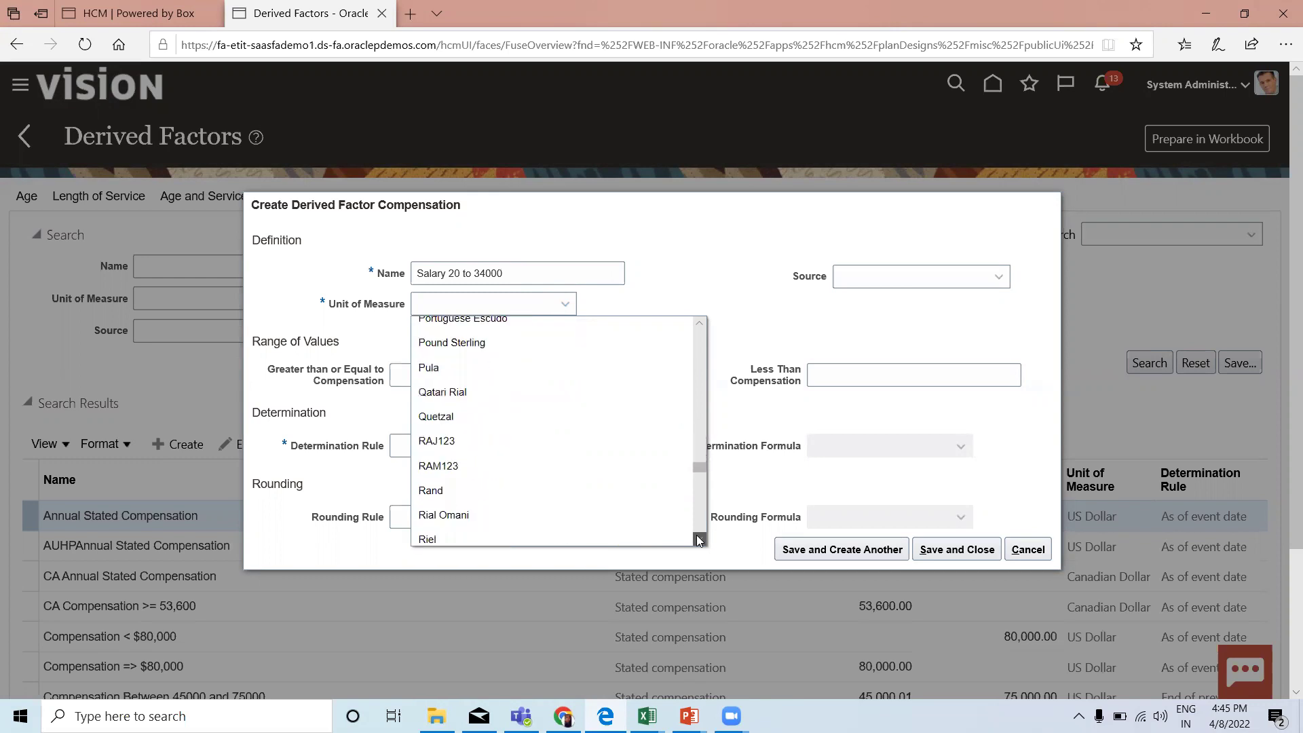
{"action": "scroll", "coordinate": [699, 538], "scroll_direction": "down", "scroll_amount": 15}
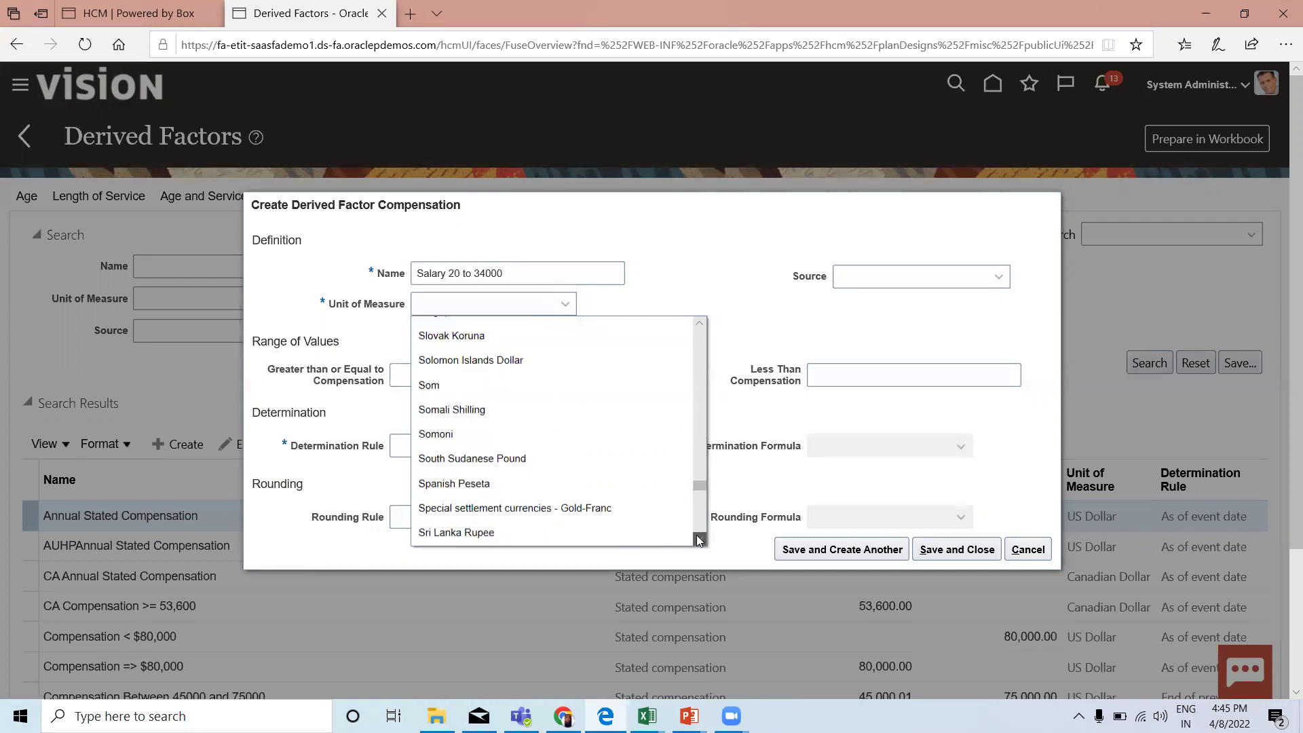
{"action": "scroll", "coordinate": [699, 538], "scroll_direction": "down", "scroll_amount": 15}
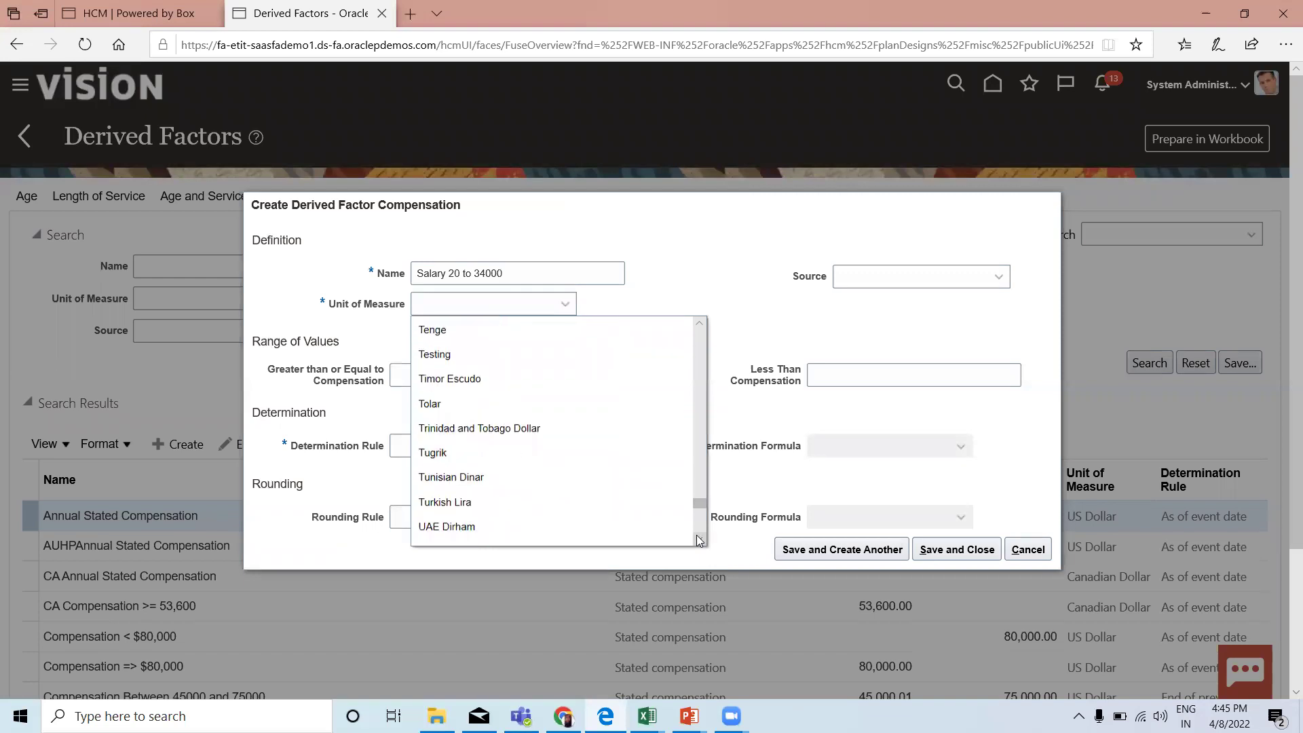
{"action": "scroll", "coordinate": [698, 539], "scroll_direction": "down", "scroll_amount": 3}
{"action": "left_click", "coordinate": [467, 477]}
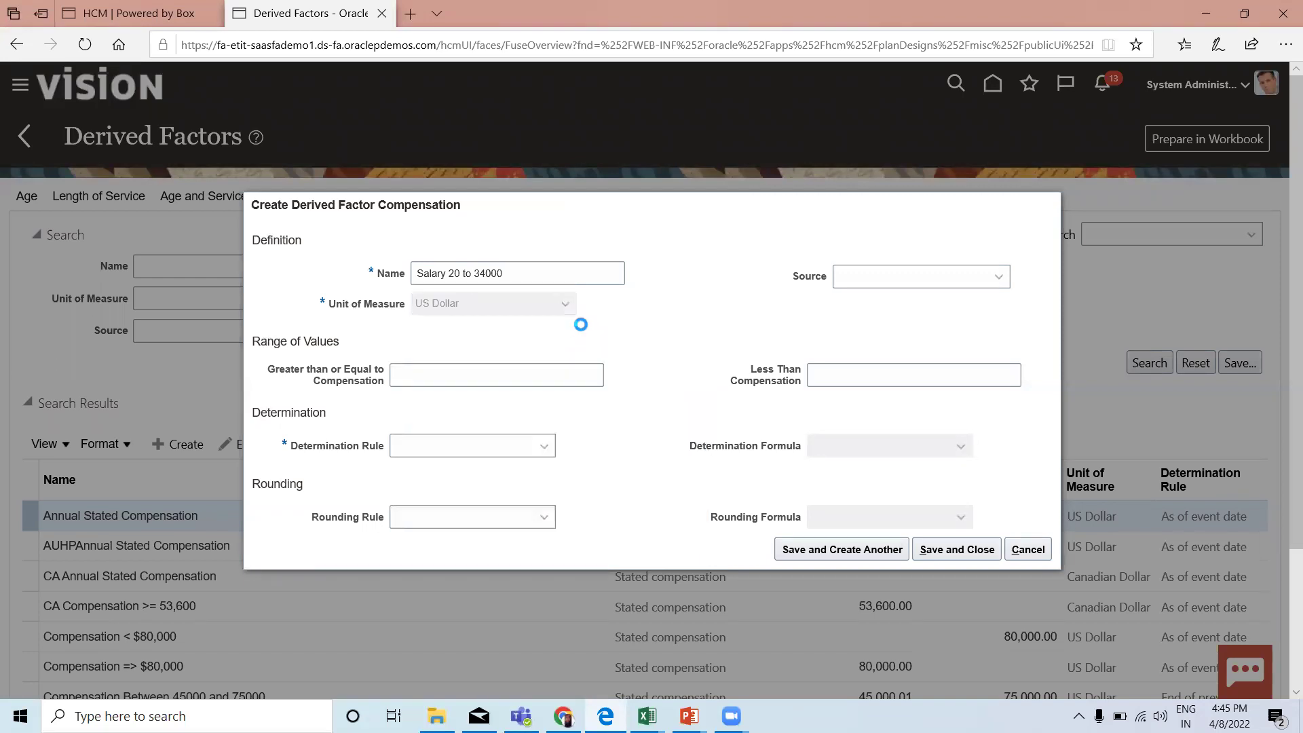
Use Stated compensation as source, with compensation from 20000 to less than 35000
{"action": "left_click", "coordinate": [876, 284]}
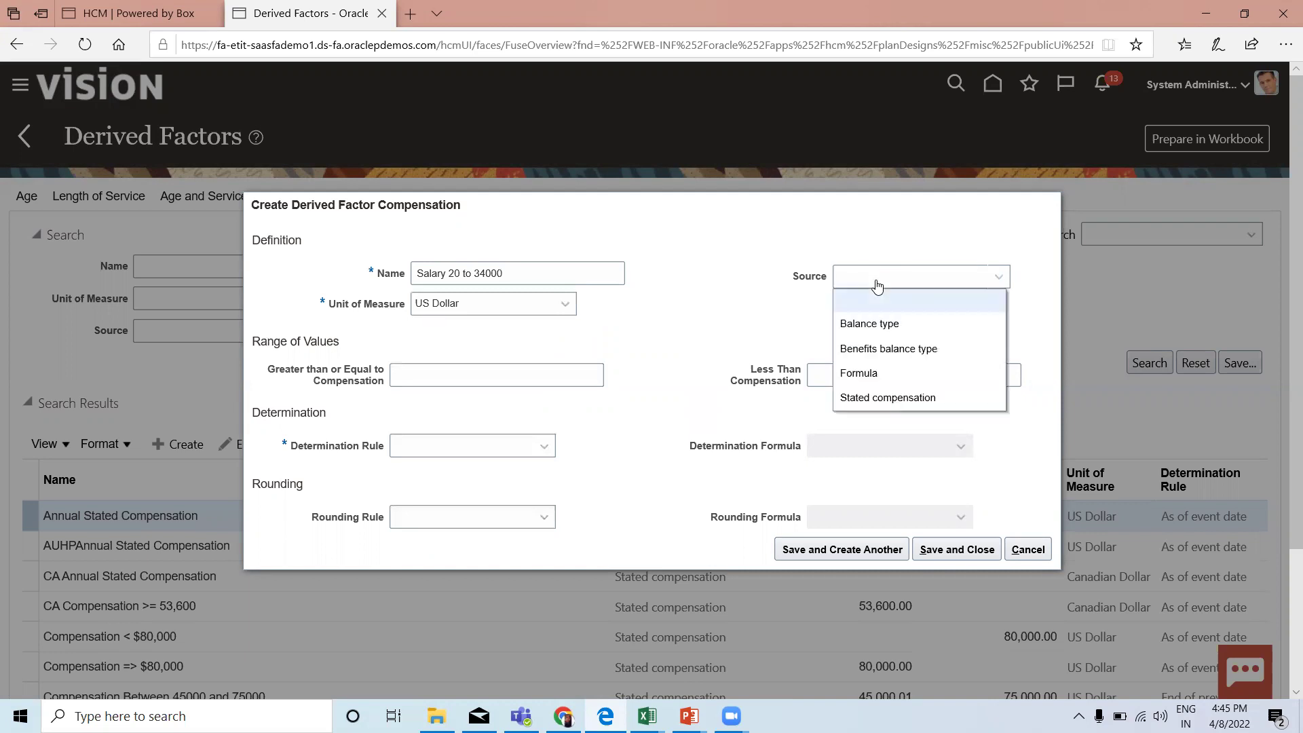
{"action": "left_click", "coordinate": [903, 398]}
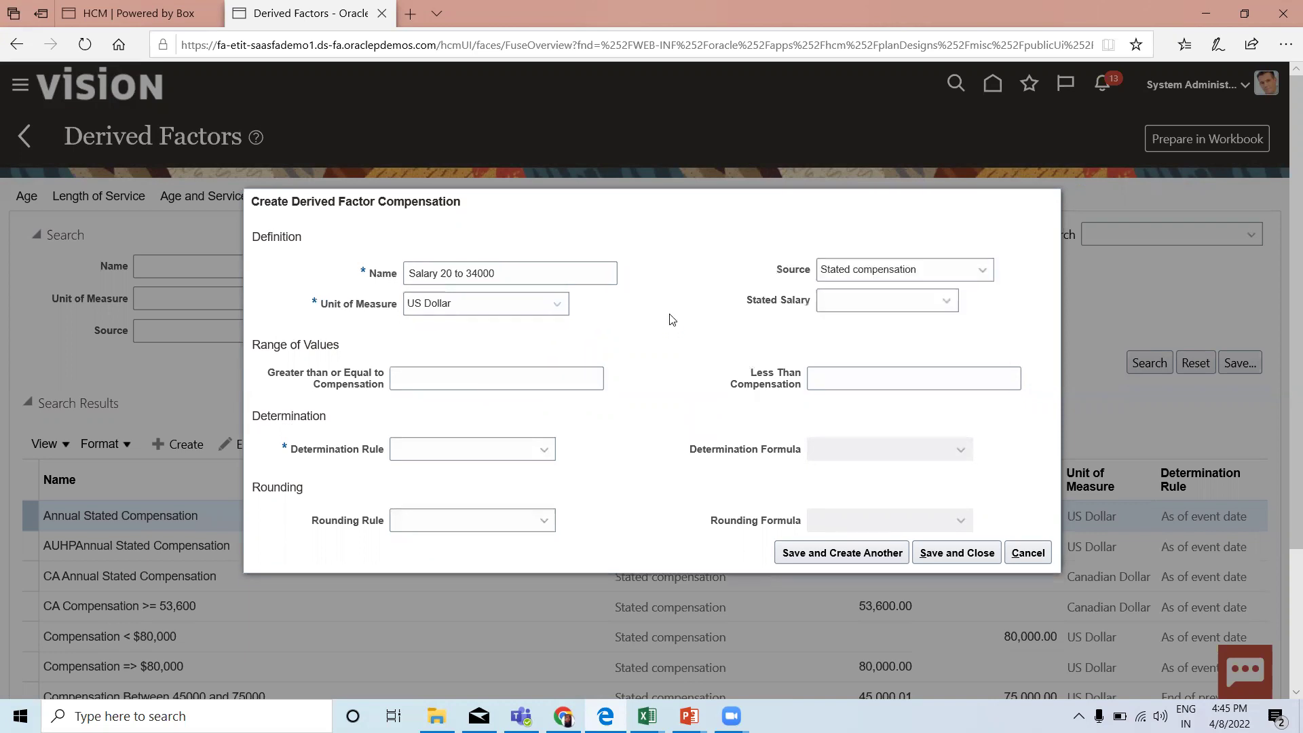
{"action": "left_click", "coordinate": [535, 381]}
{"action": "type", "text": "20000"}
{"action": "left_click", "coordinate": [842, 372]}
{"action": "type", "text": "35000"}
Choose First of year from the Determination Rule list
{"action": "left_click", "coordinate": [544, 453]}
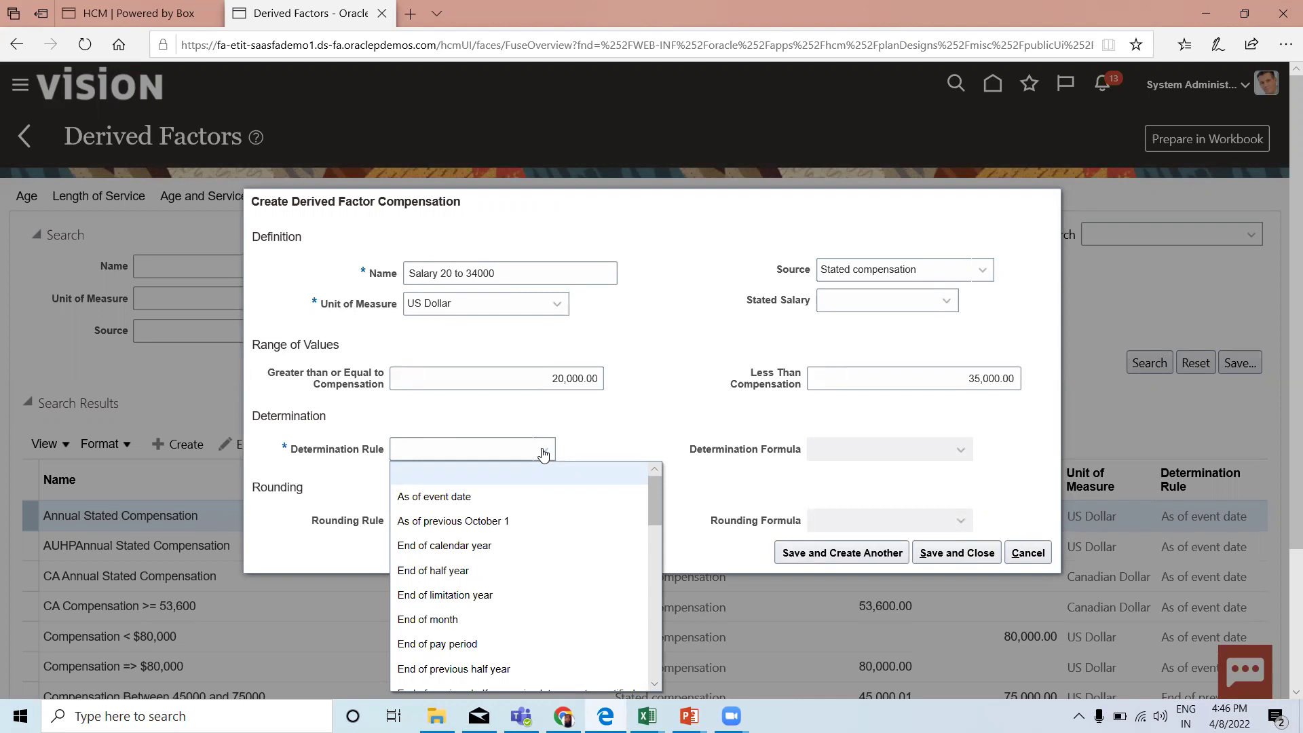
{"action": "scroll", "coordinate": [547, 551], "scroll_direction": "down", "scroll_amount": 3}
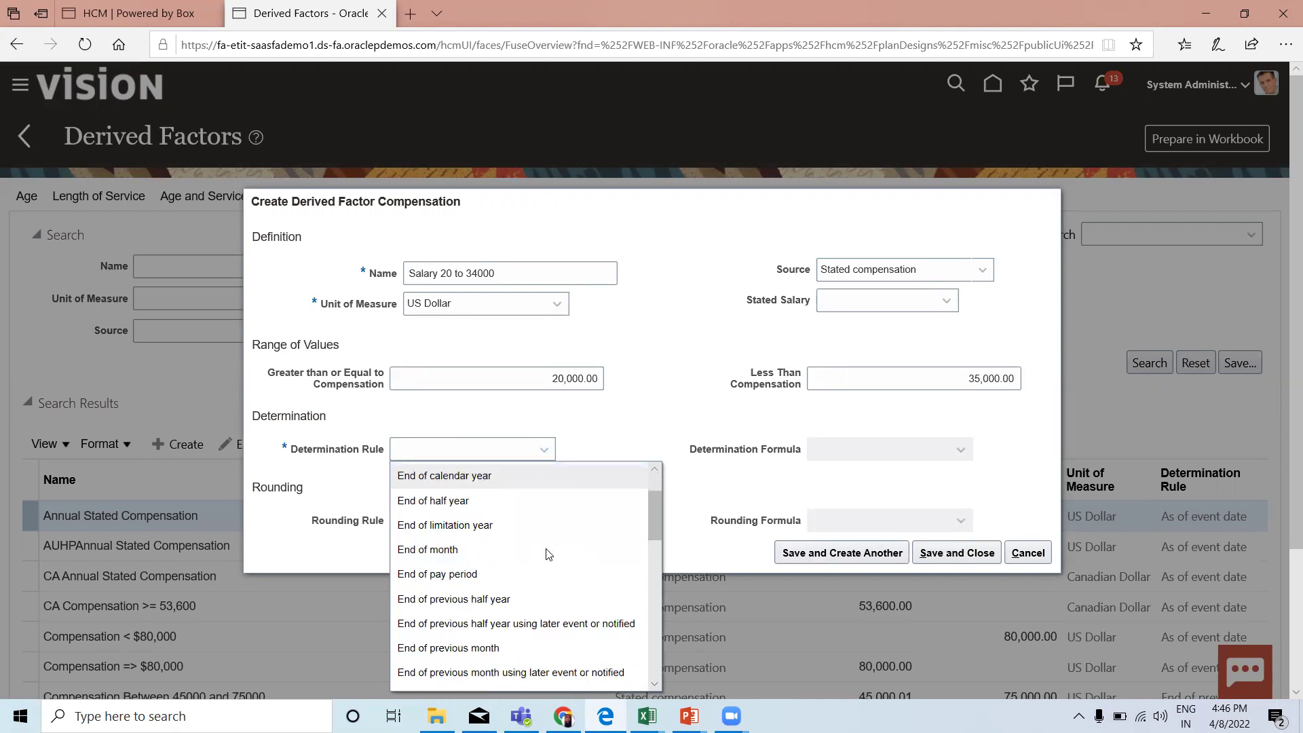
{"action": "scroll", "coordinate": [549, 554], "scroll_direction": "up", "scroll_amount": 3}
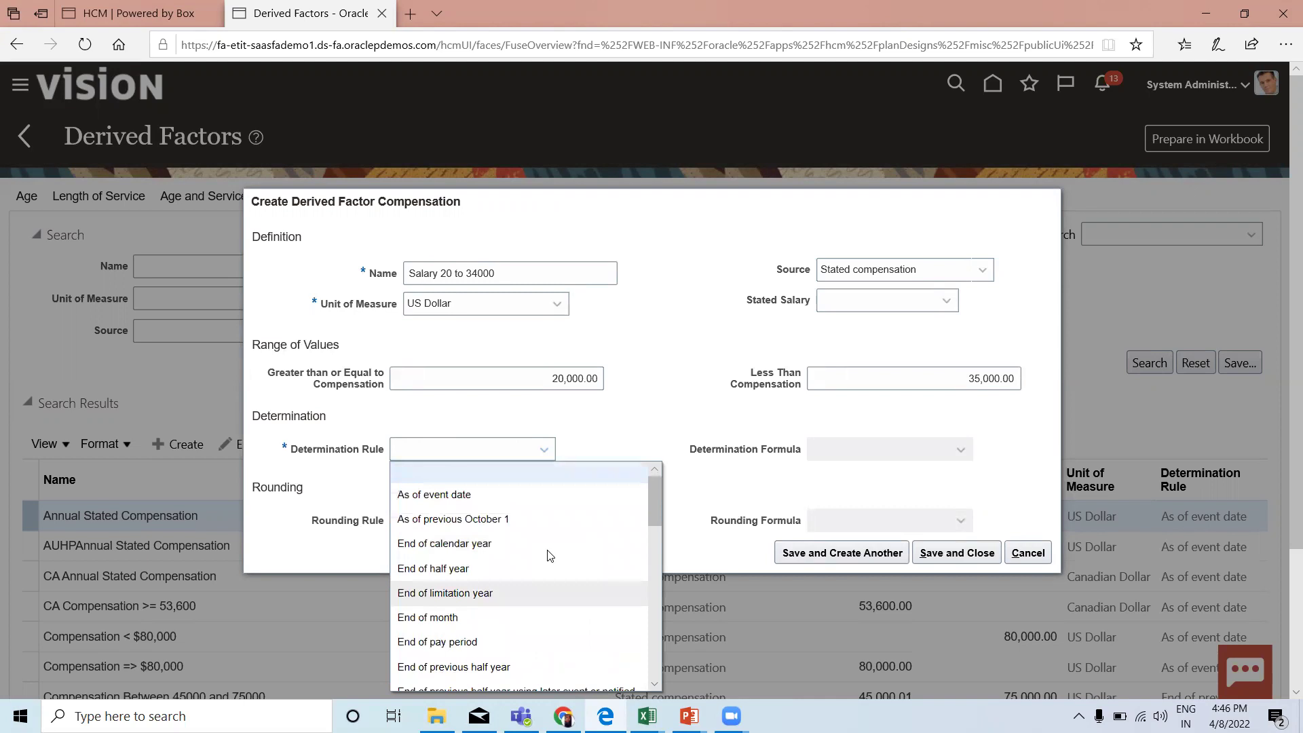
{"action": "scroll", "coordinate": [549, 555], "scroll_direction": "down", "scroll_amount": 10}
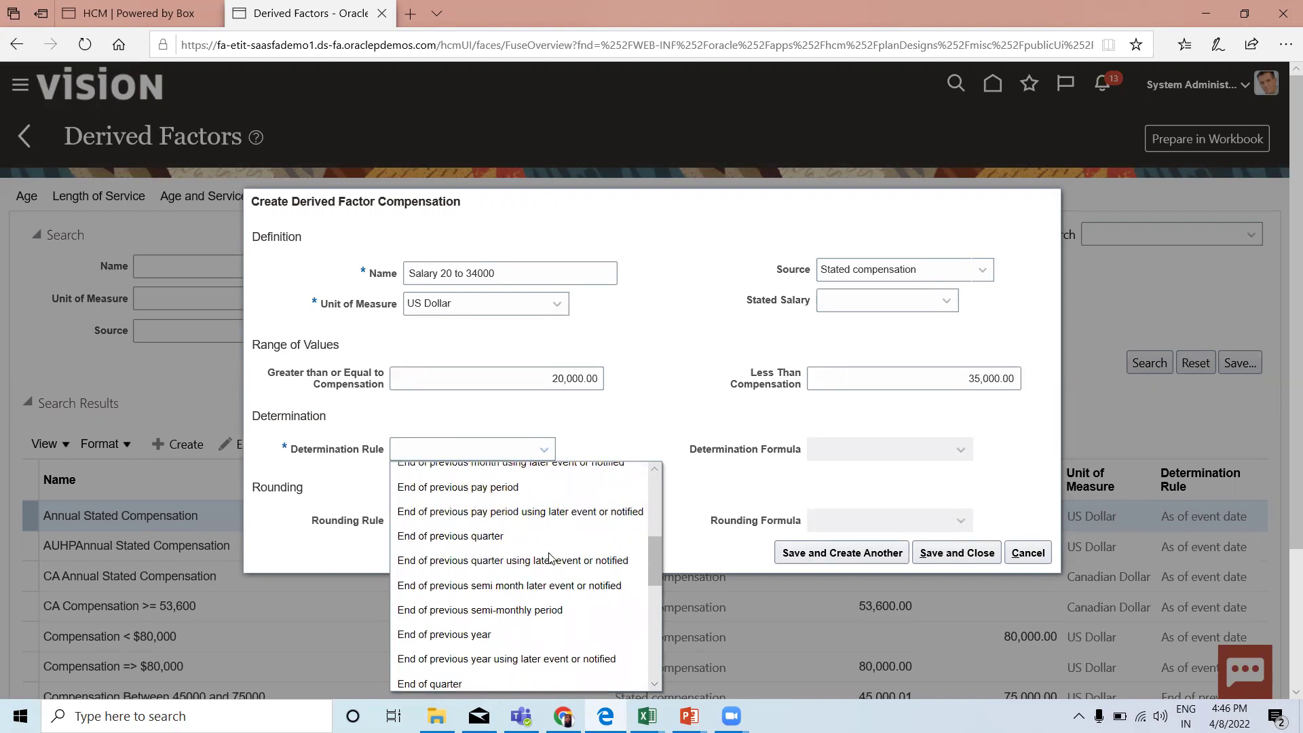
{"action": "scroll", "coordinate": [550, 555], "scroll_direction": "down", "scroll_amount": 8}
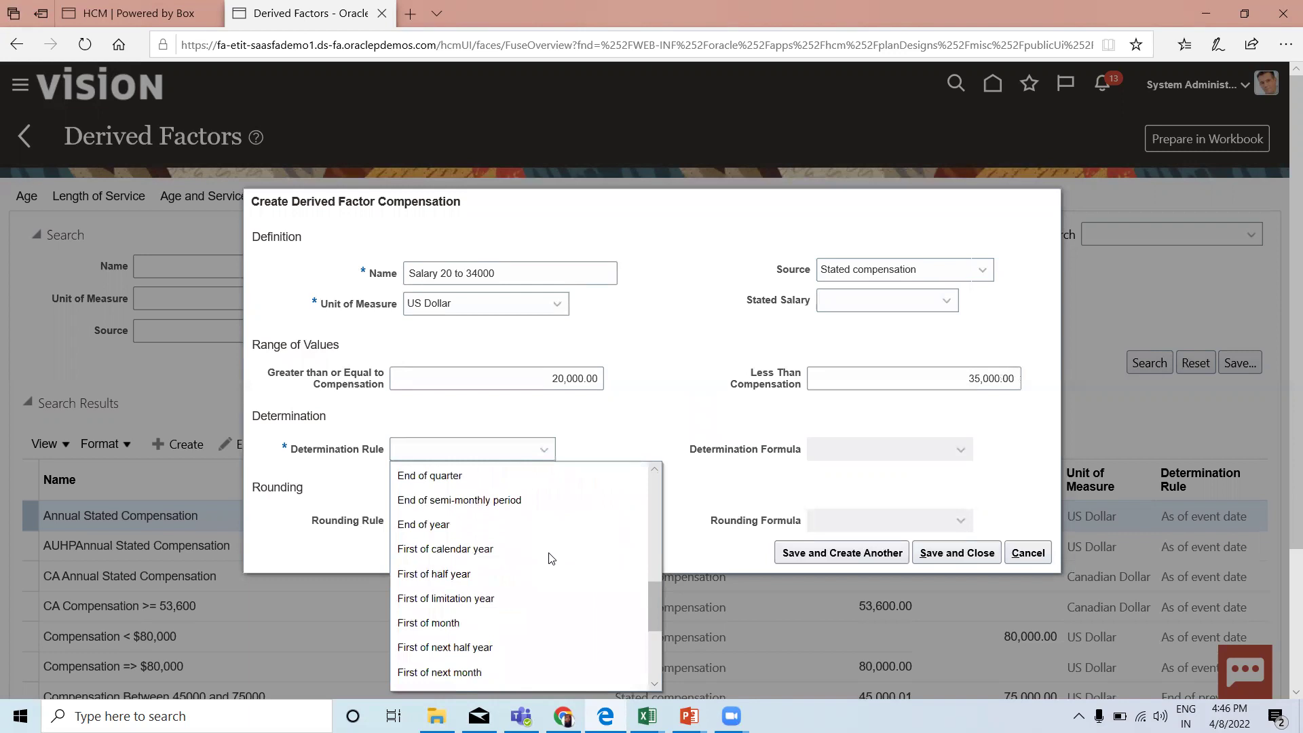
{"action": "scroll", "coordinate": [551, 558], "scroll_direction": "down", "scroll_amount": 1}
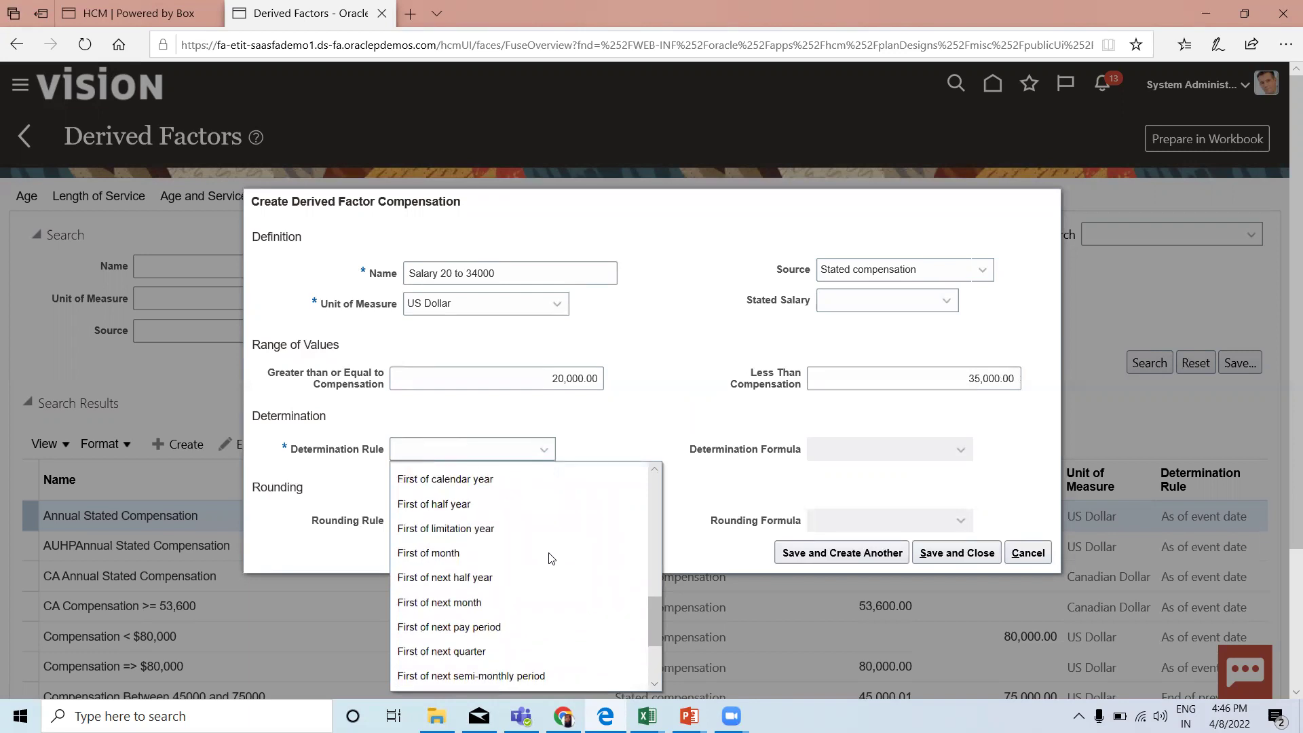
{"action": "scroll", "coordinate": [551, 558], "scroll_direction": "down", "scroll_amount": 1}
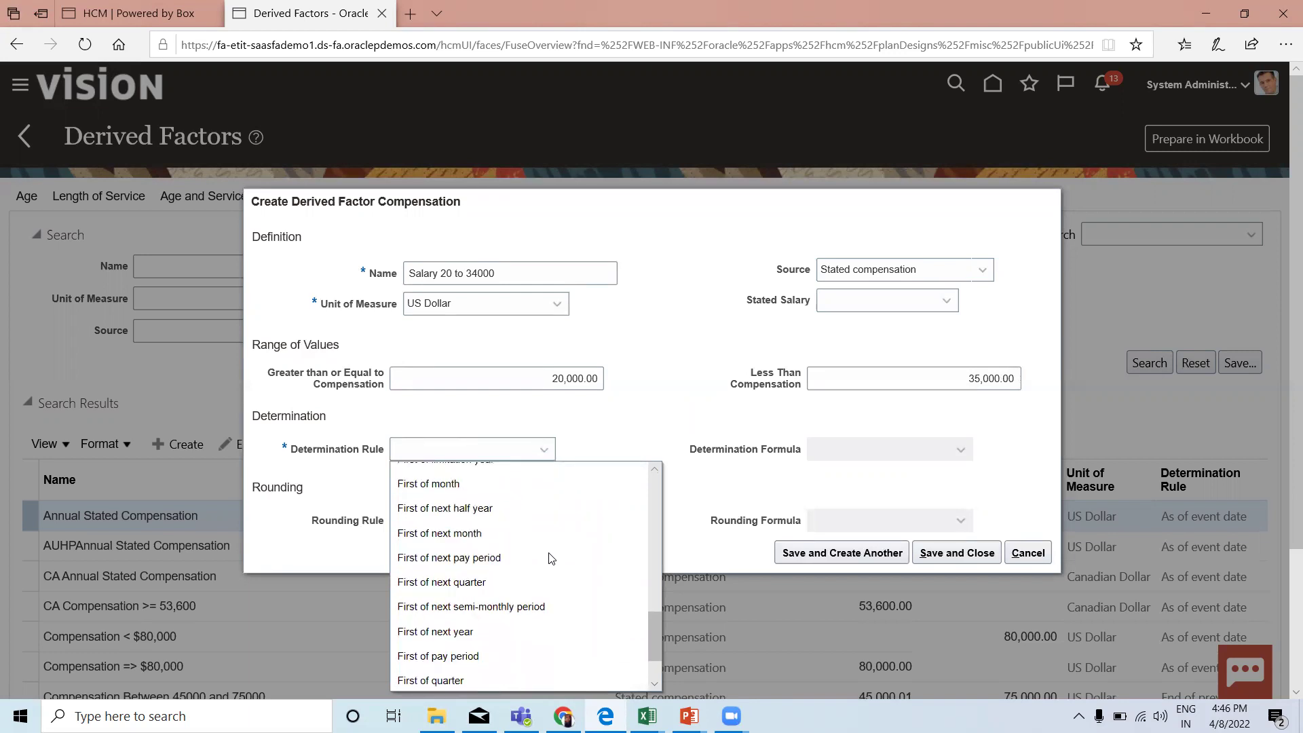
{"action": "scroll", "coordinate": [551, 558], "scroll_direction": "down", "scroll_amount": 1}
{"action": "scroll", "coordinate": [550, 559], "scroll_direction": "down", "scroll_amount": 1}
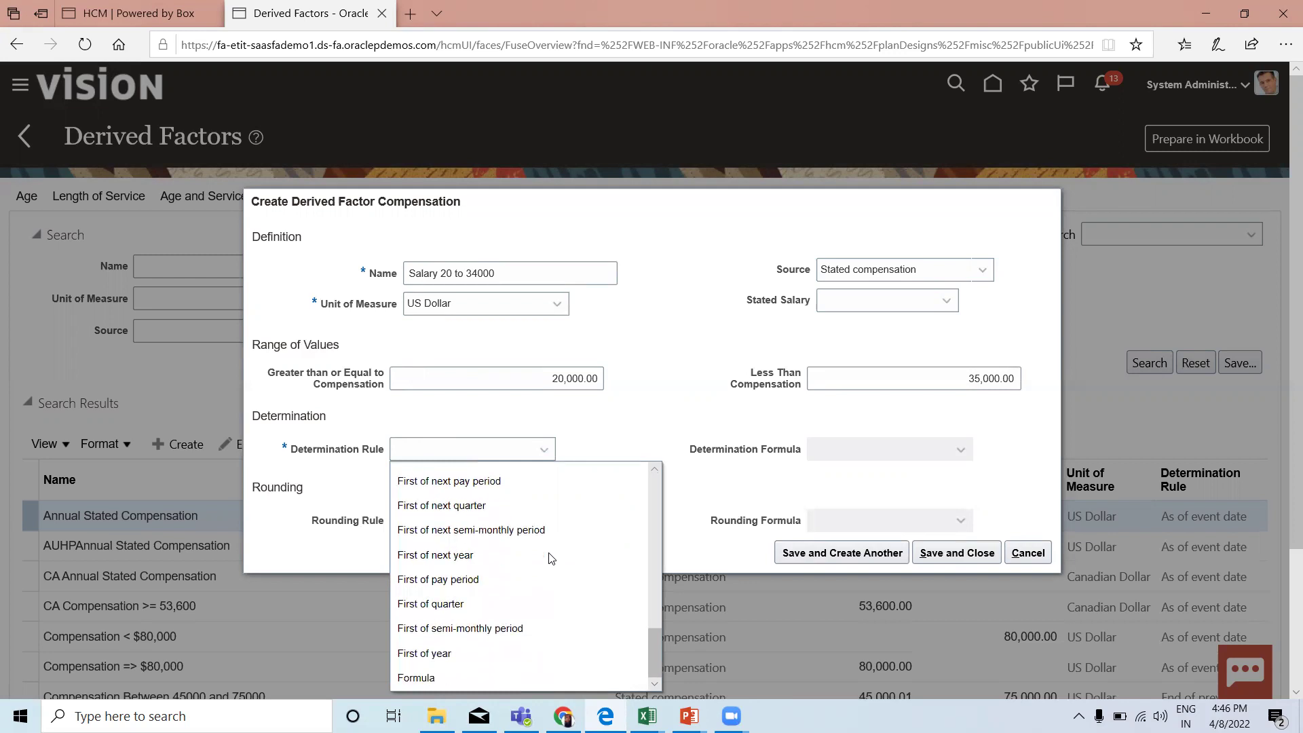
{"action": "left_click", "coordinate": [438, 654]}
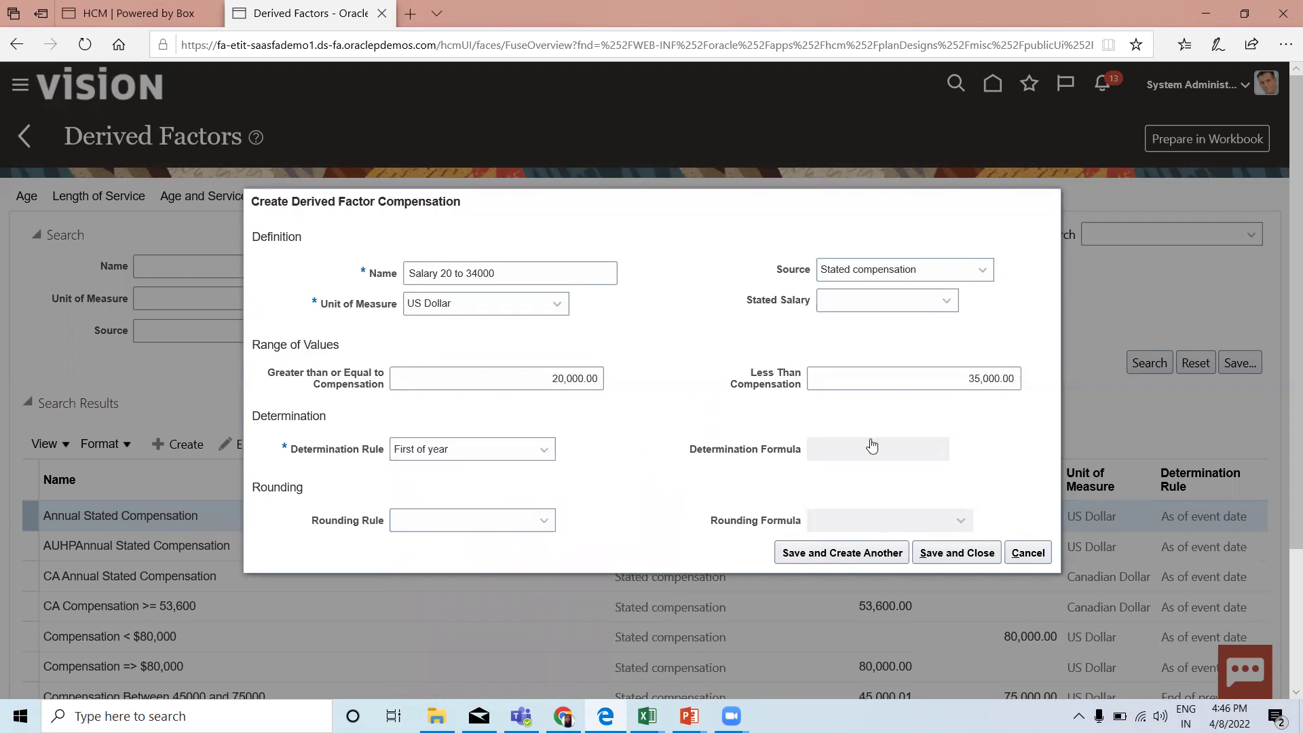
{"action": "left_click", "coordinate": [510, 525]}
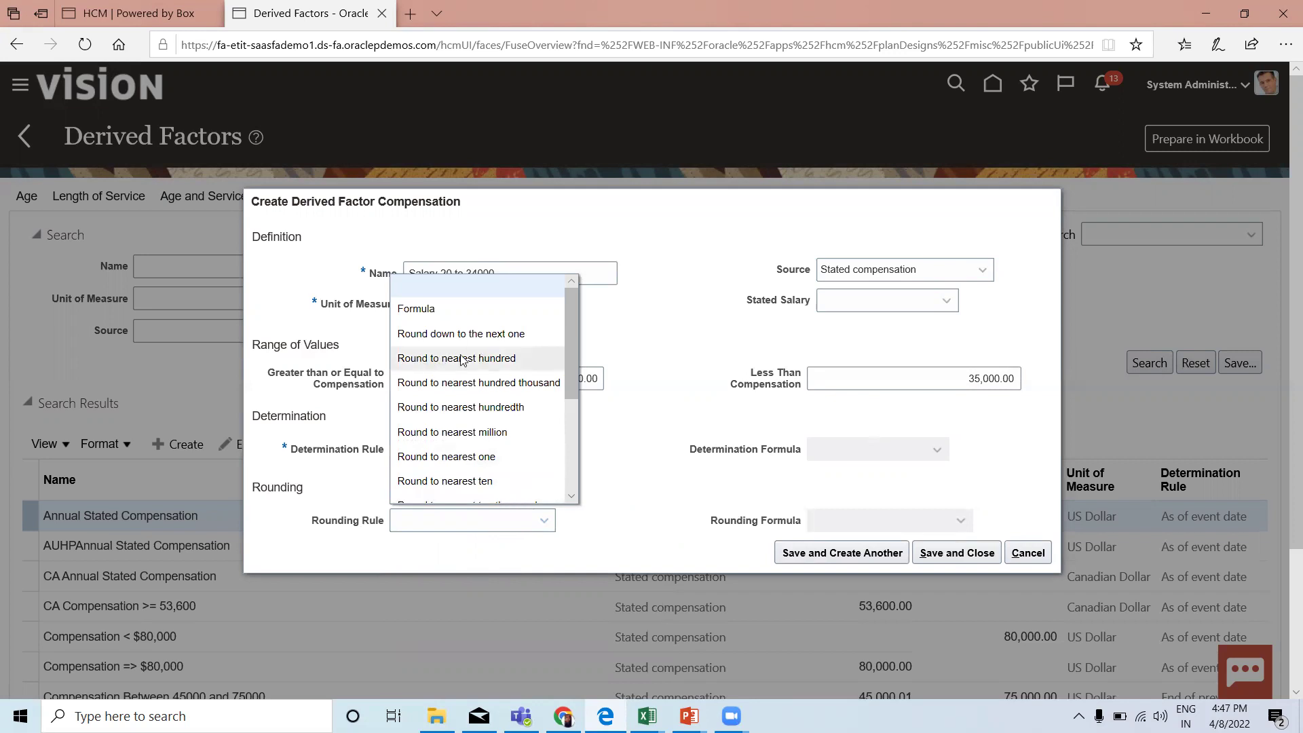
Set rounding to Round to nearest hundred, try saving, and dismiss the periodicity-required error
{"action": "left_click", "coordinate": [482, 359]}
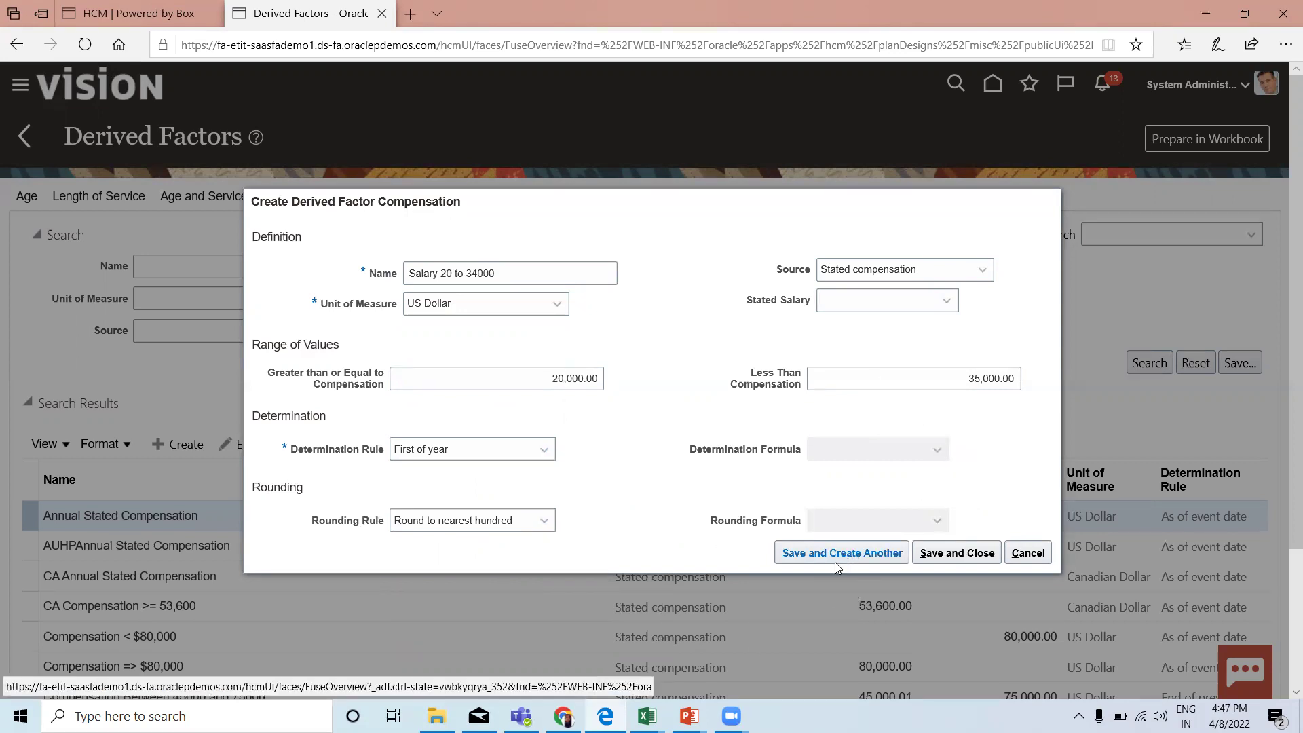
{"action": "left_click", "coordinate": [968, 553]}
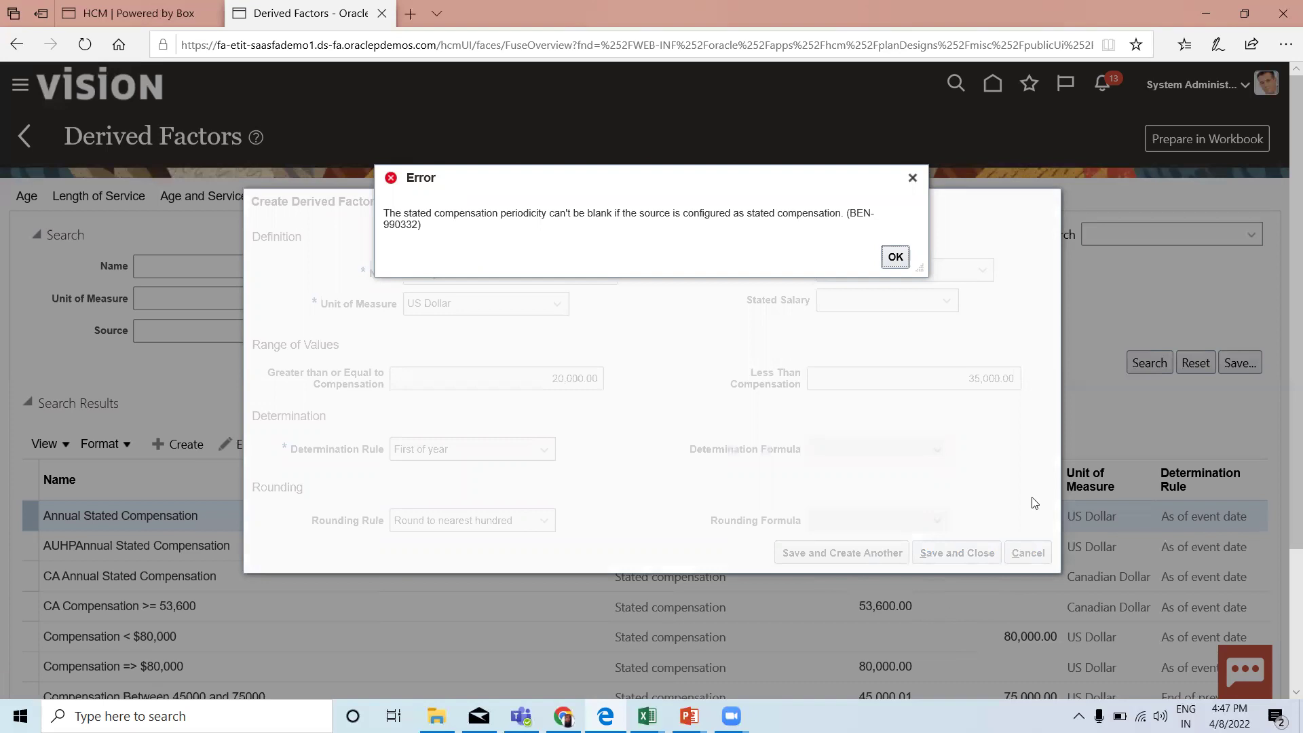
{"action": "left_click", "coordinate": [896, 257]}
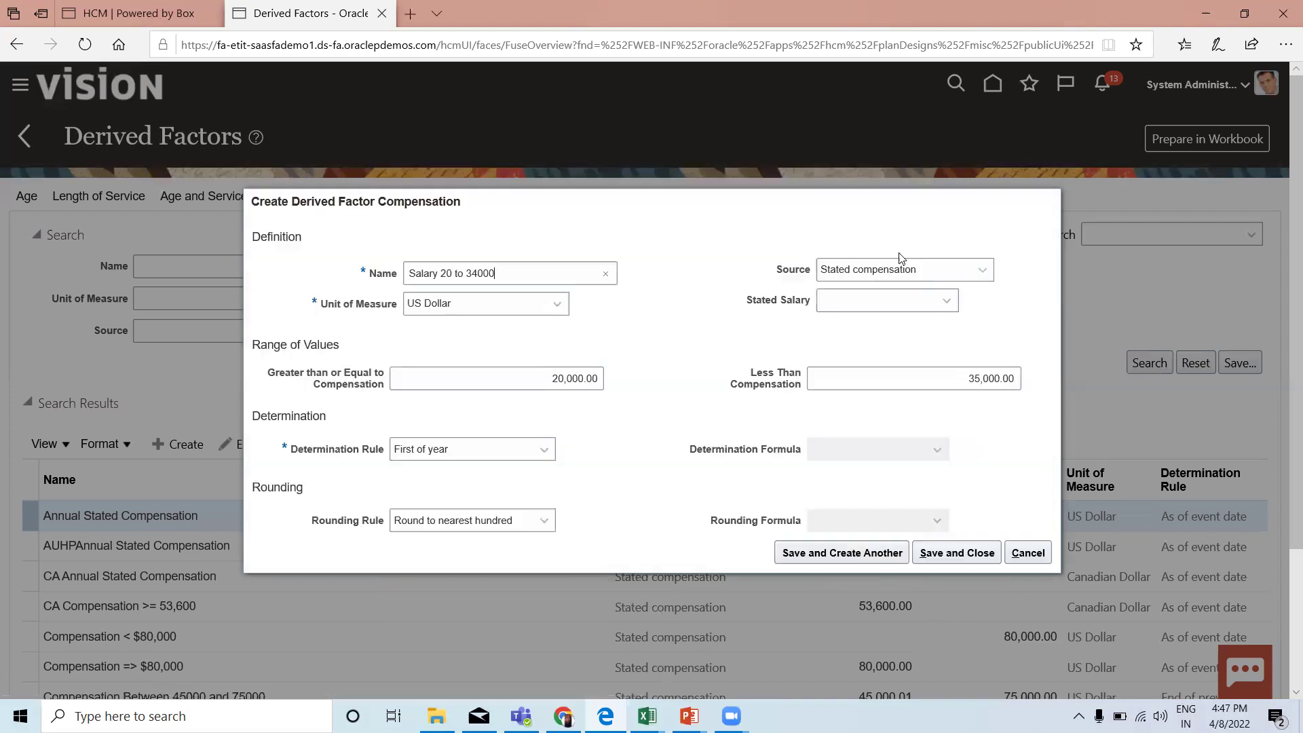
Set the stated salary periodicity to Monthly and save the derived factor
{"action": "left_click", "coordinate": [923, 310]}
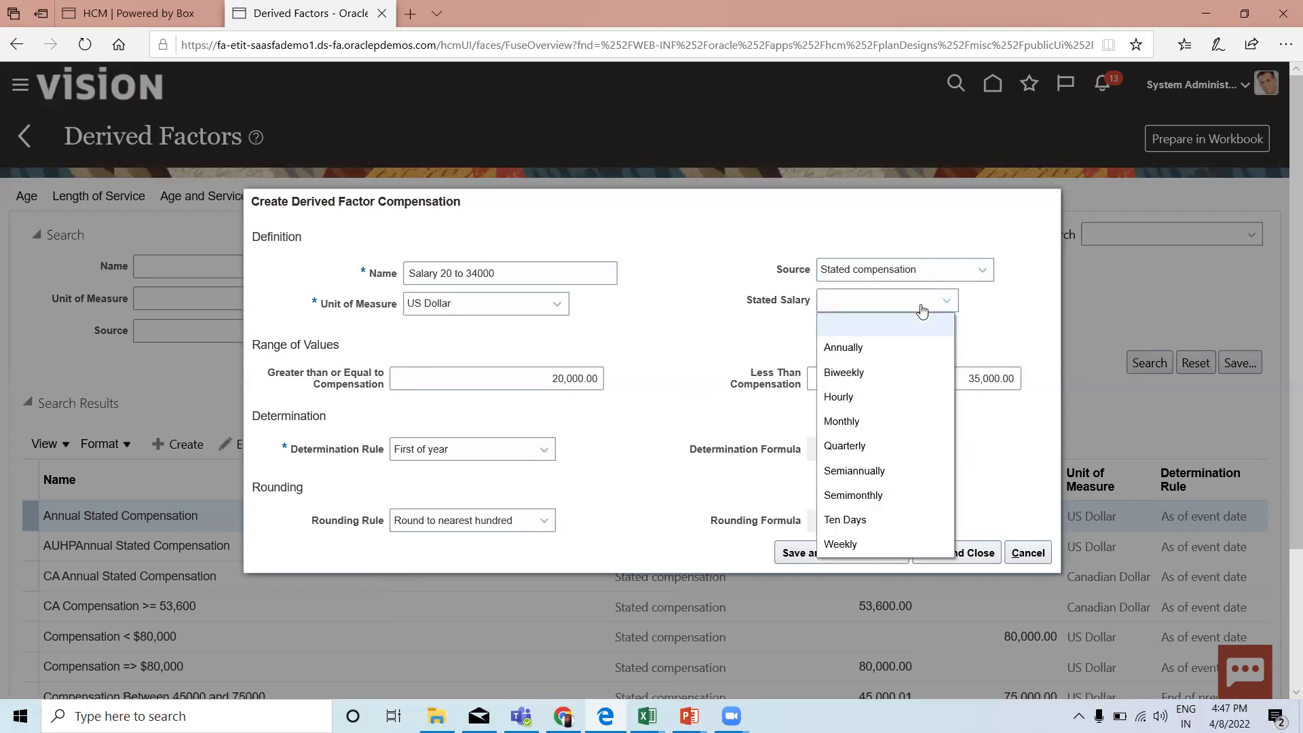
{"action": "left_click", "coordinate": [864, 426]}
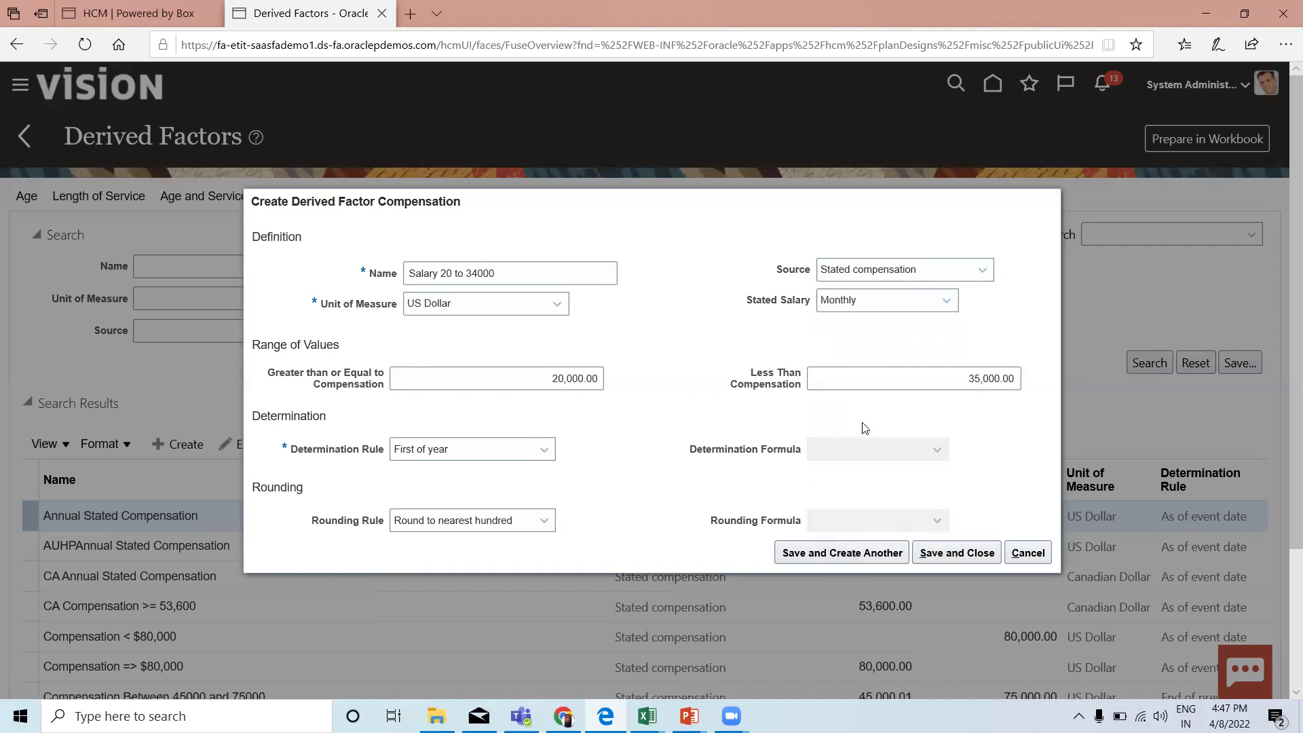
{"action": "left_click", "coordinate": [958, 555]}
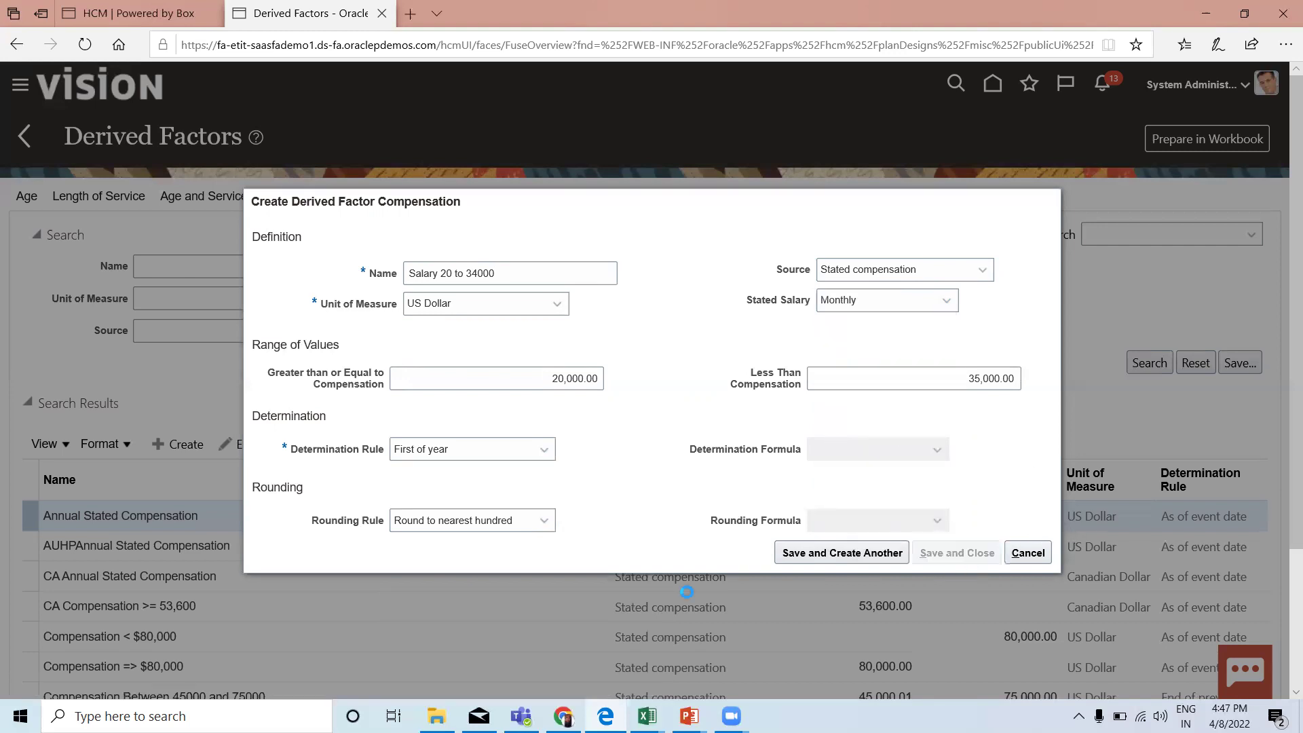